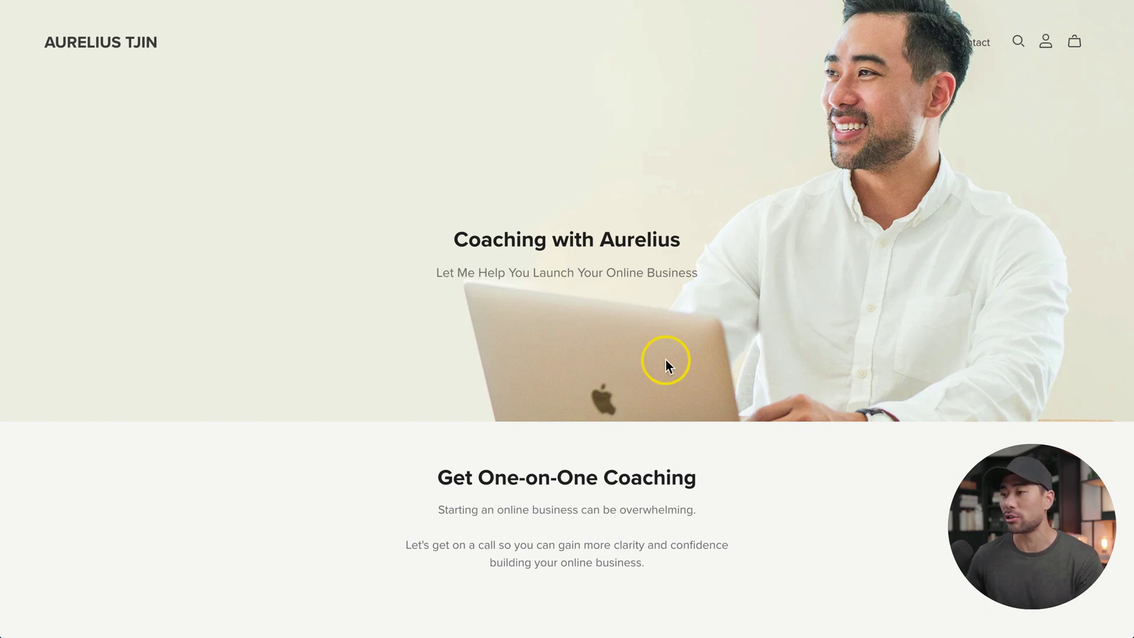
Scroll down through the published coaching landing page to review its content.
scroll(665, 359, down, 1)
scroll(662, 255, down, 6)
scroll(564, 261, down, 3)
scroll(469, 296, down, 4)
scroll(469, 310, down, 3)
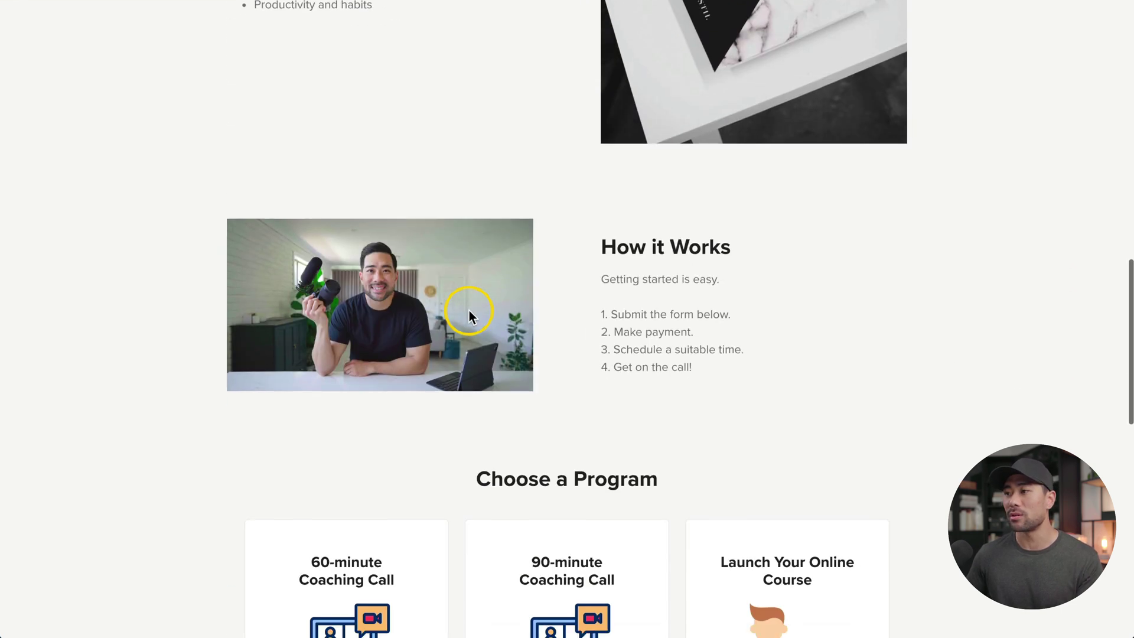
scroll(647, 374, down, 5)
scroll(647, 374, down, 1)
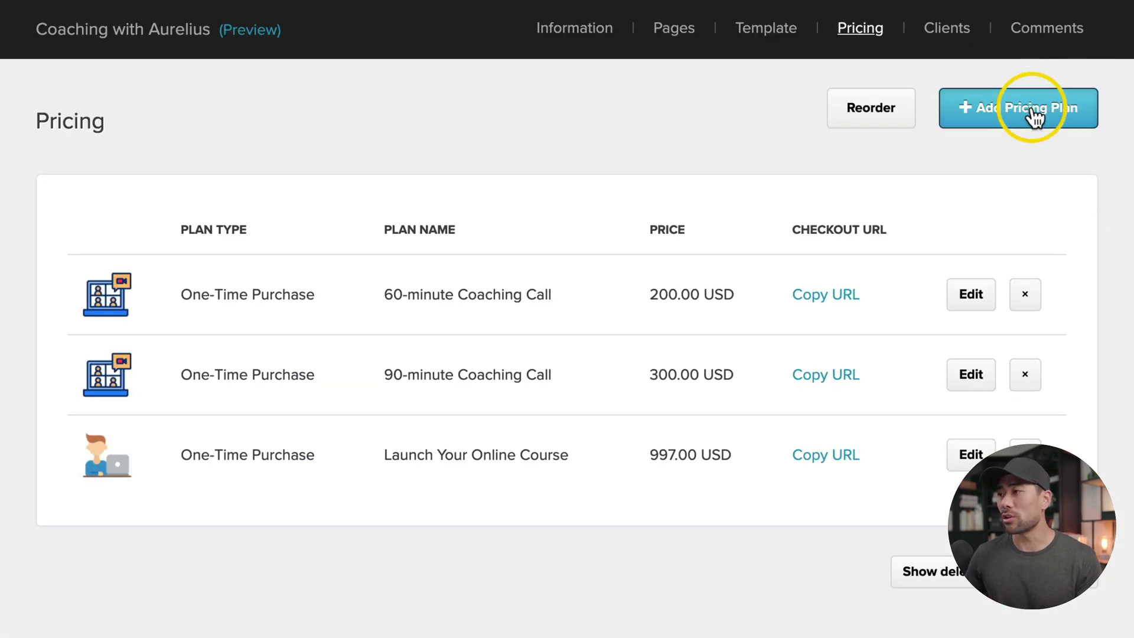
Start a new pricing plan and preview the Subscription, Payment Plan and Free plan types.
click(1030, 106)
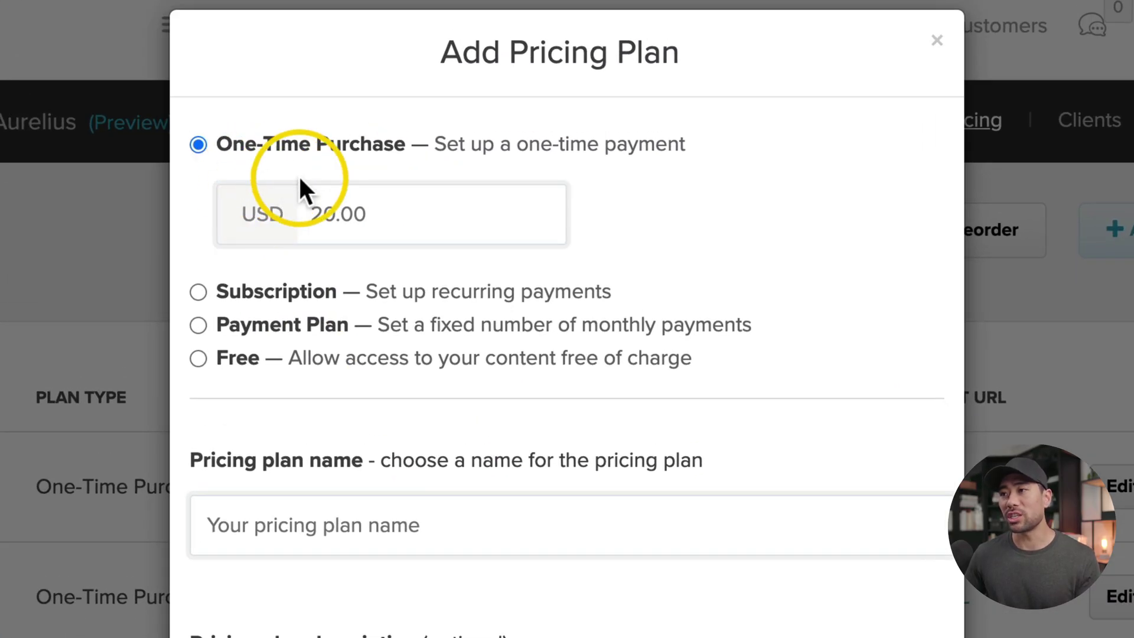
click(261, 290)
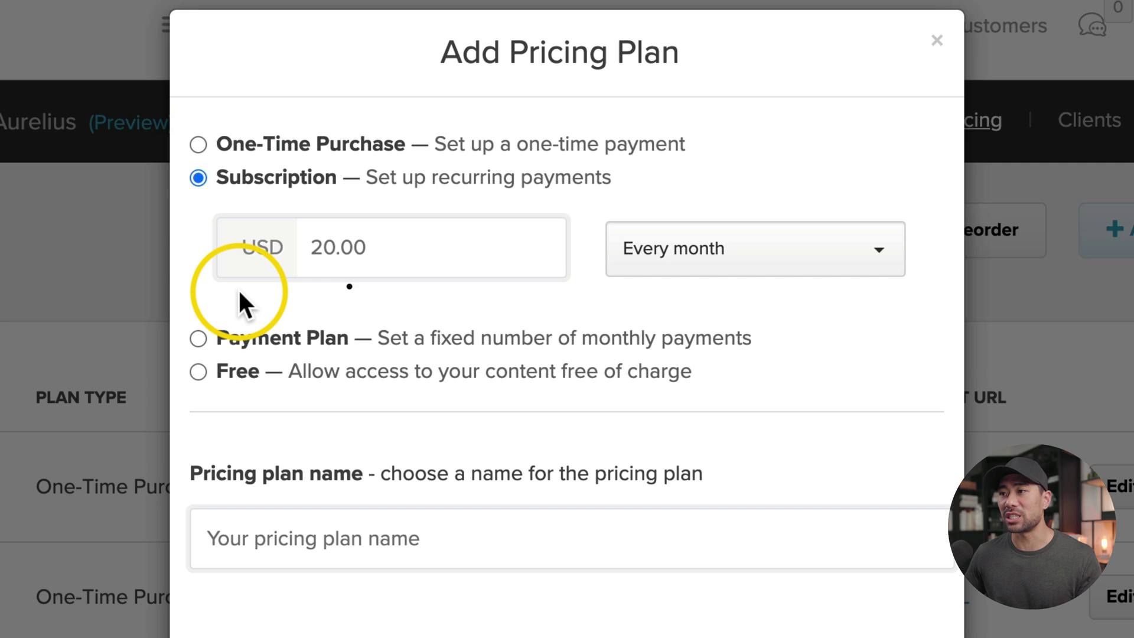
click(294, 342)
click(250, 369)
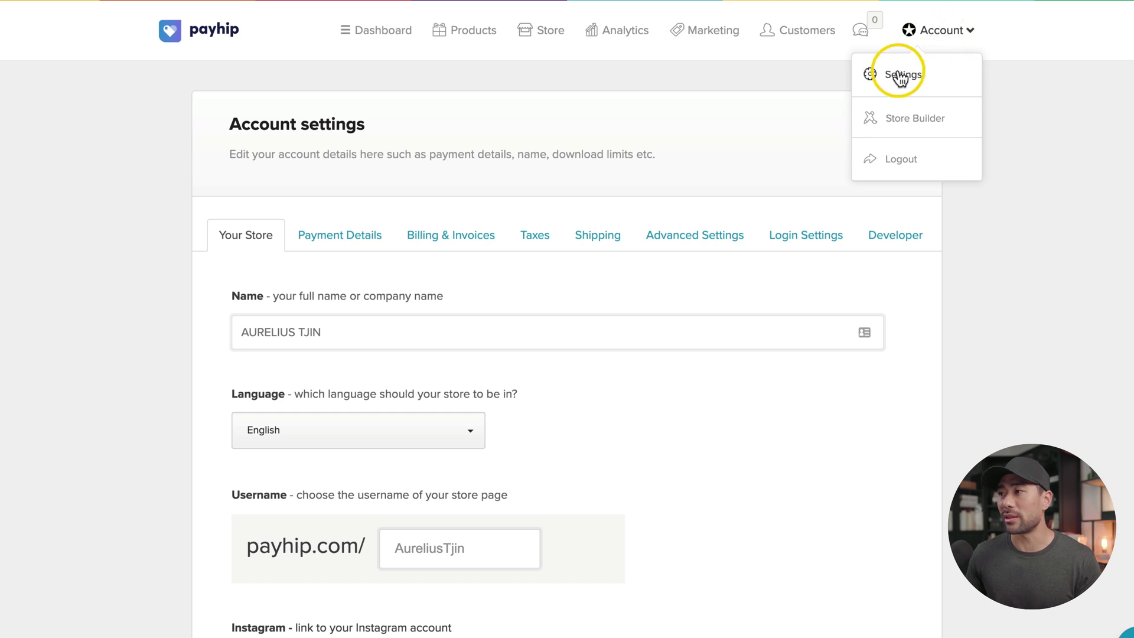
Dismiss the account menu and scroll through the Payment Details page.
click(987, 346)
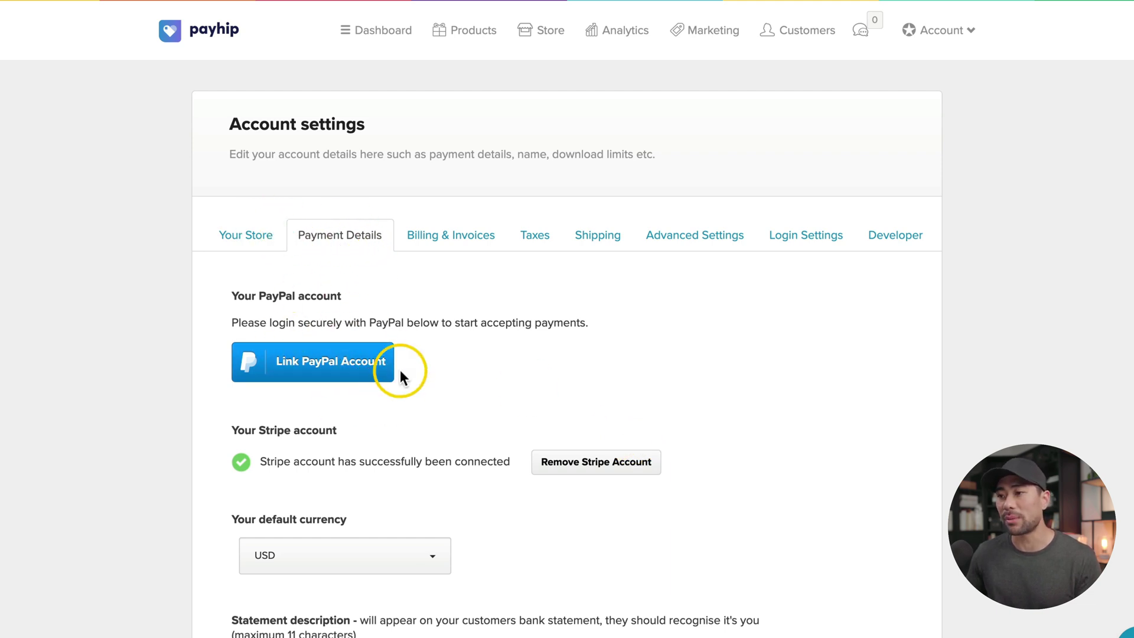
scroll(417, 453, down, 1)
scroll(413, 354, up, 1)
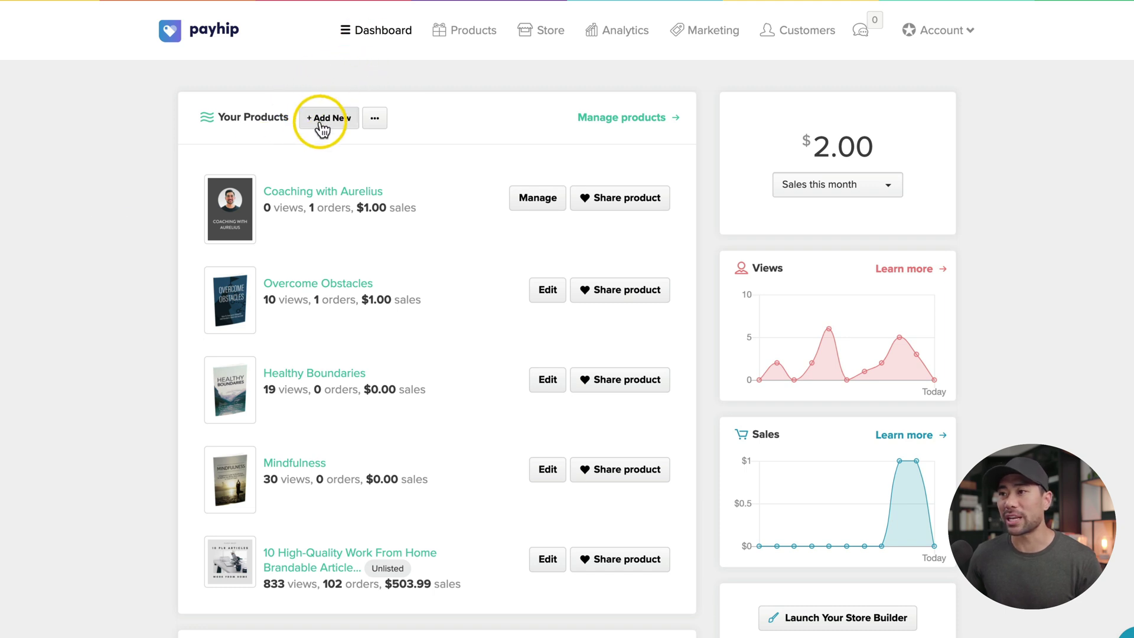
Create a new coaching product, name it, and continue to the client intake step.
click(319, 120)
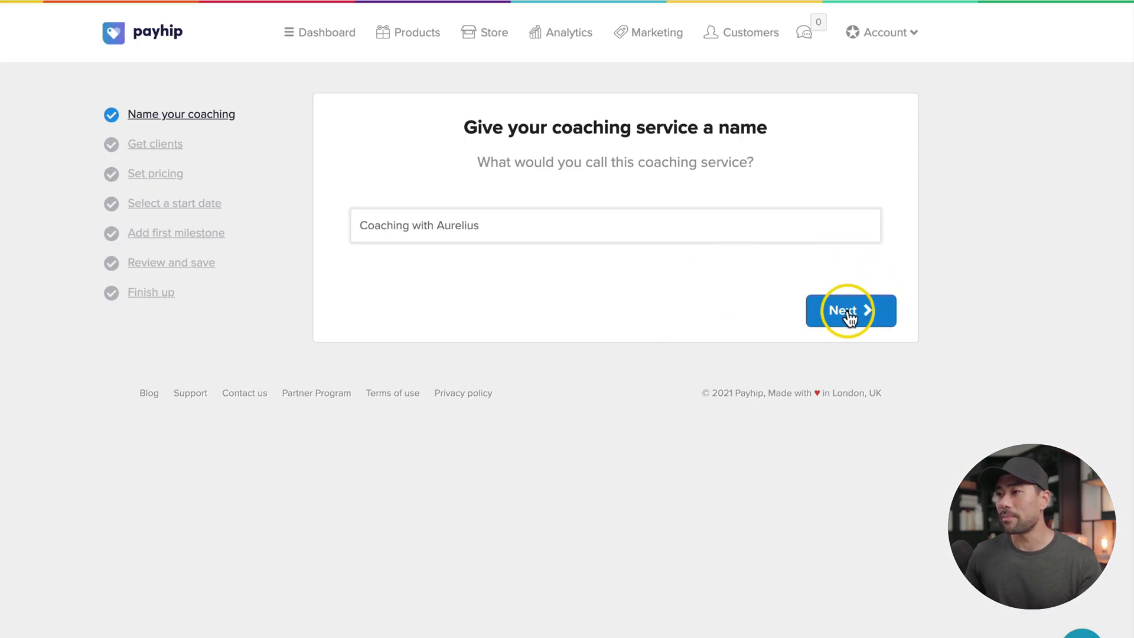
click(848, 309)
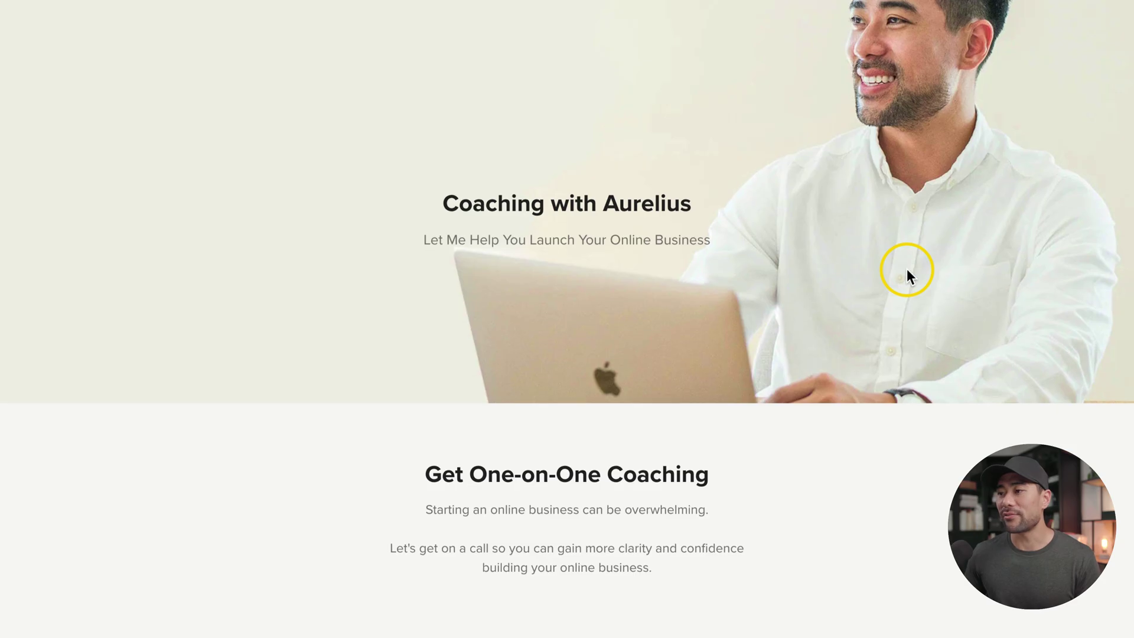
Compare intake options and set new clients to go Directly to checkout.
scroll(906, 271, down, 15)
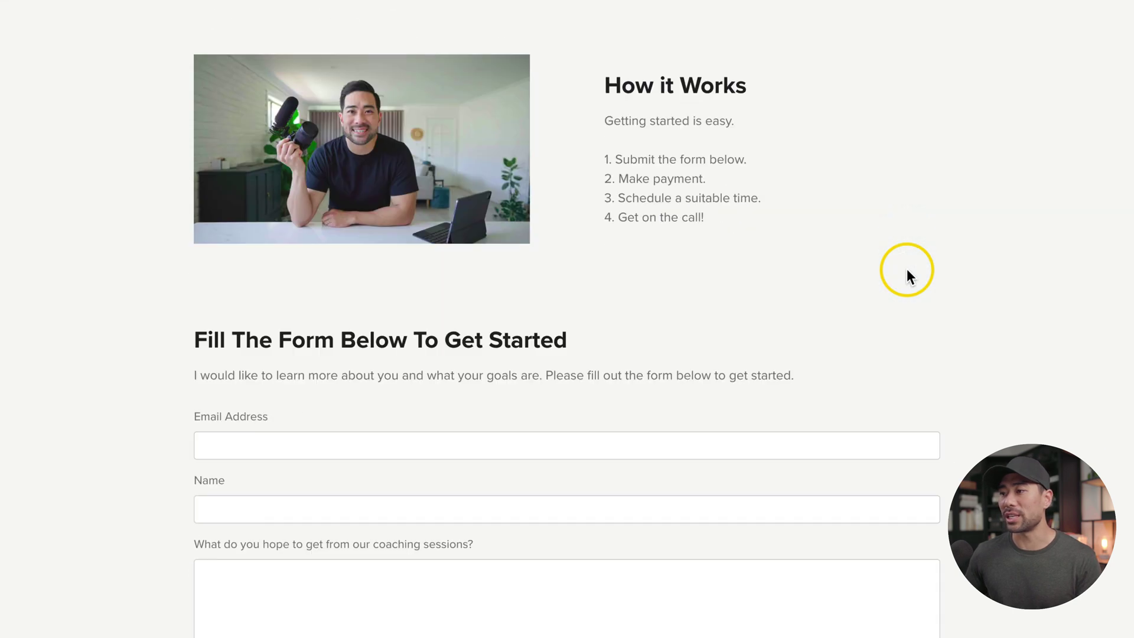
scroll(907, 270, down, 5)
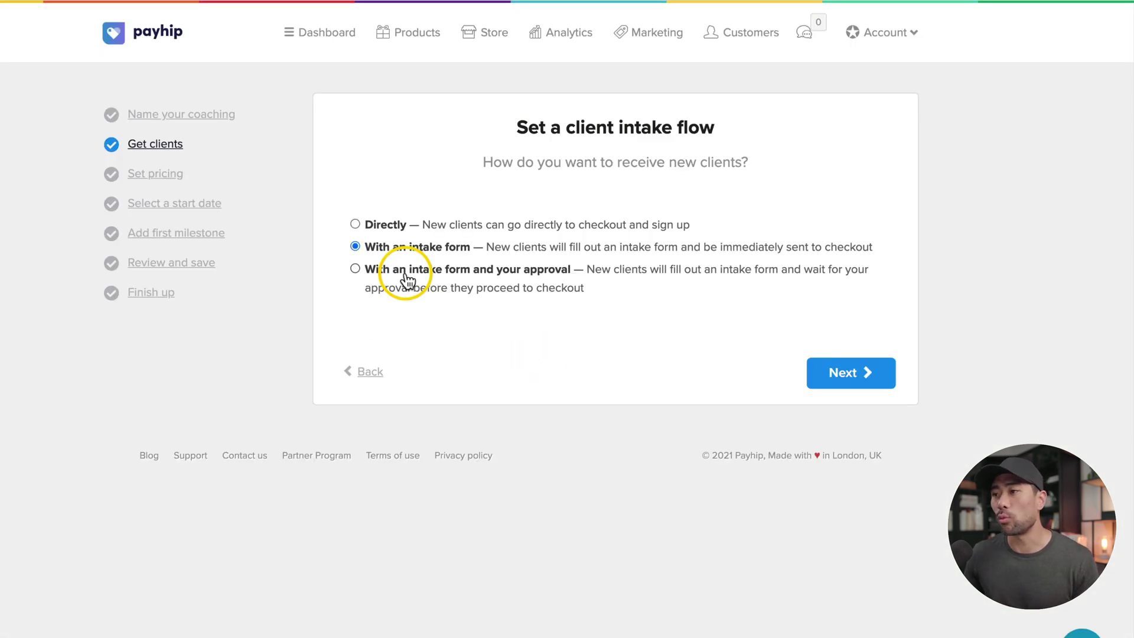
click(407, 278)
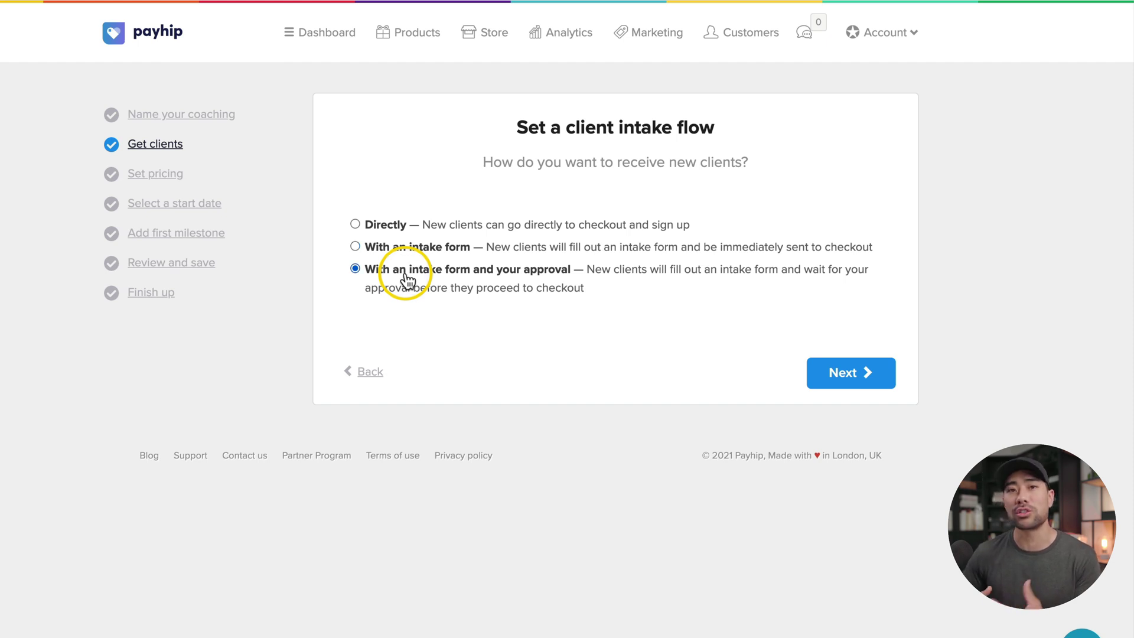
click(401, 234)
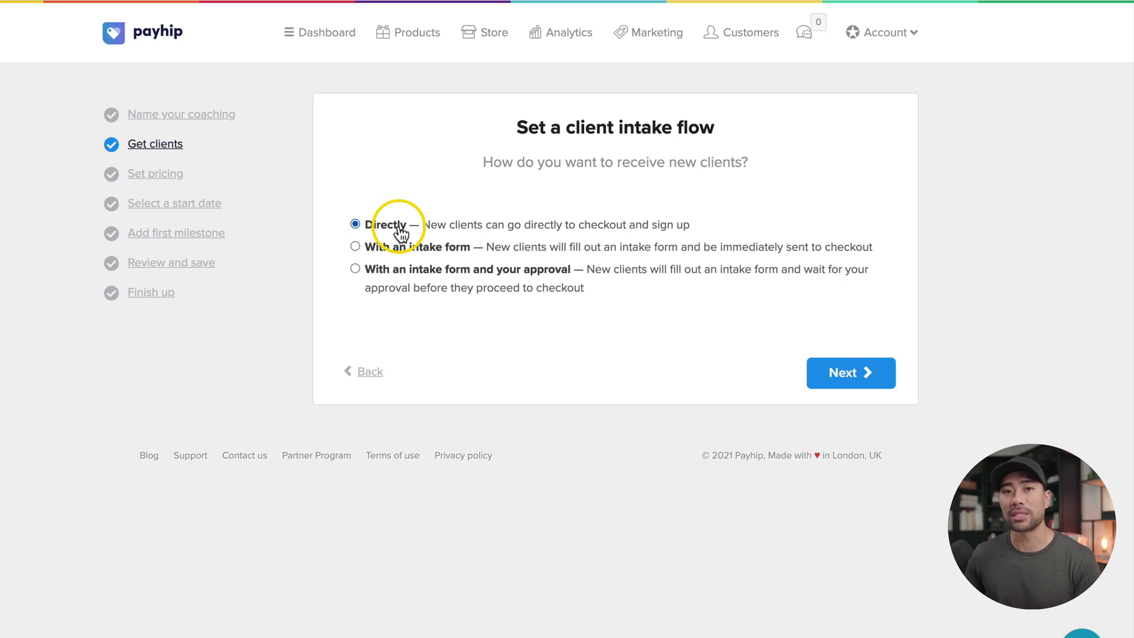
click(851, 373)
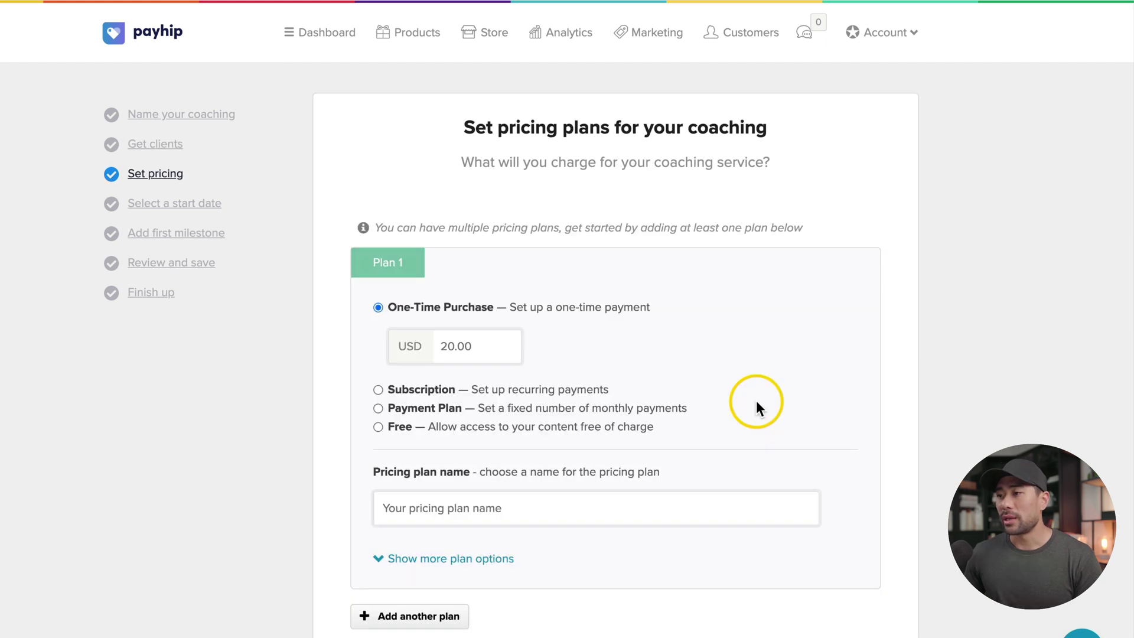
Set Plan 1's price to 100 USD and name it '60-Minute Coaching Call'.
double_click(483, 348)
text(100)
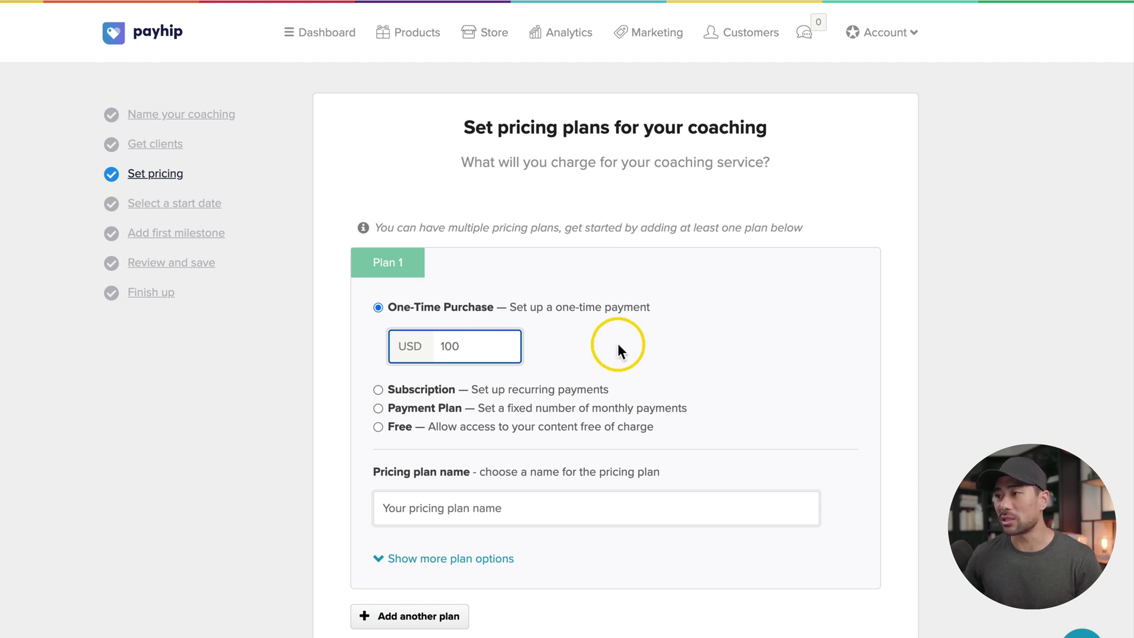
click(538, 512)
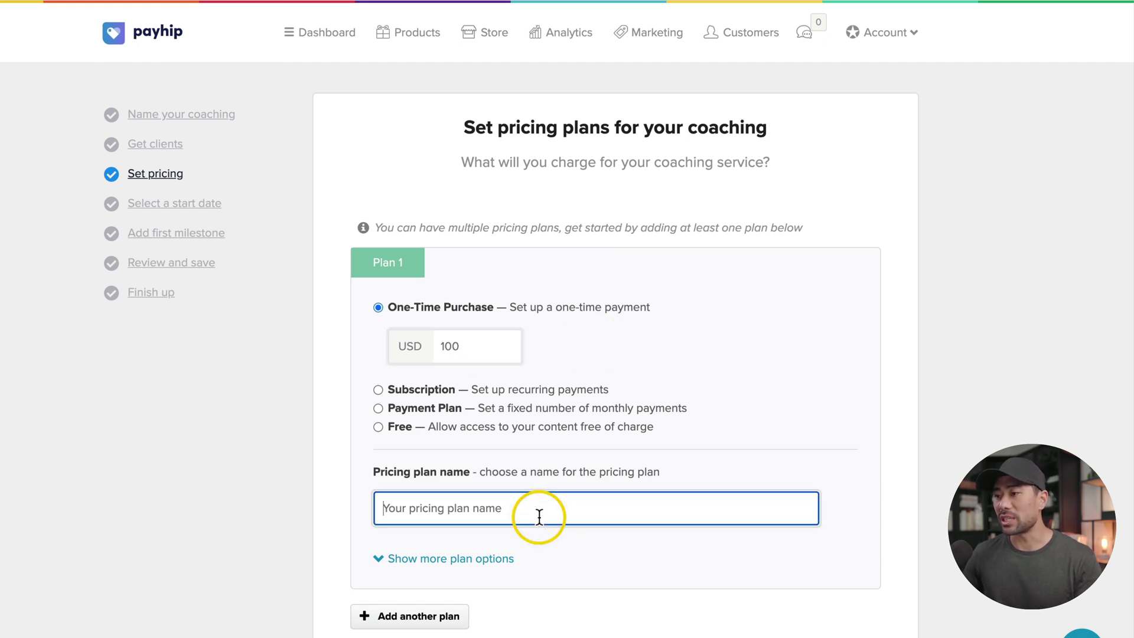
text(60-Mi)
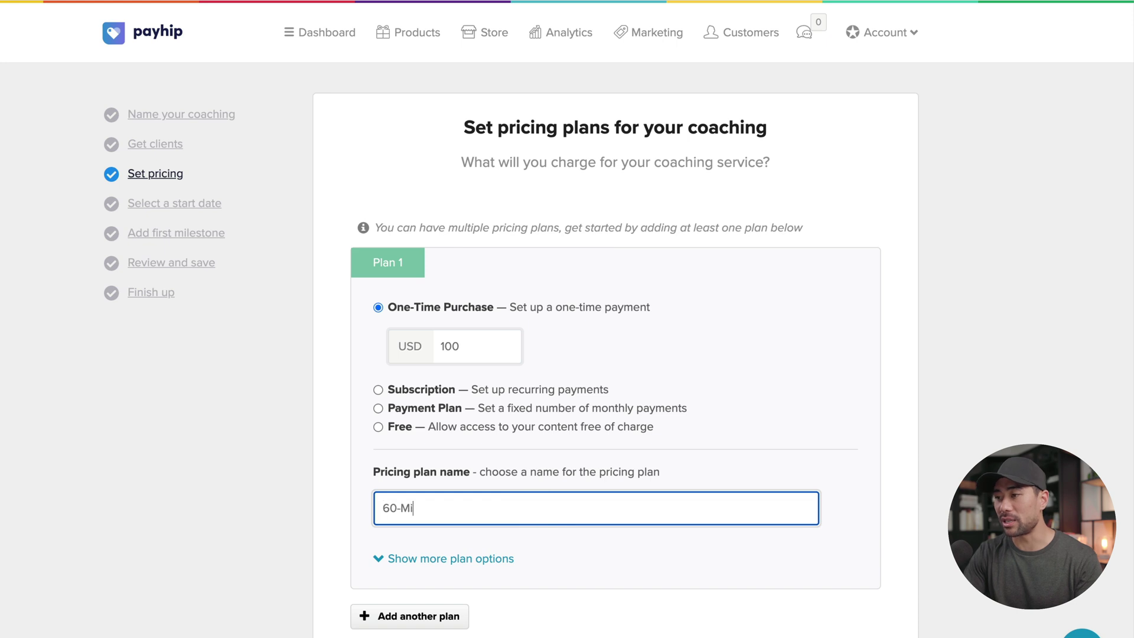
text(nute Coaching Call)
Add the plan description 'One-on-one coaching call with Aurelius.' and proceed to the start-date step.
click(470, 563)
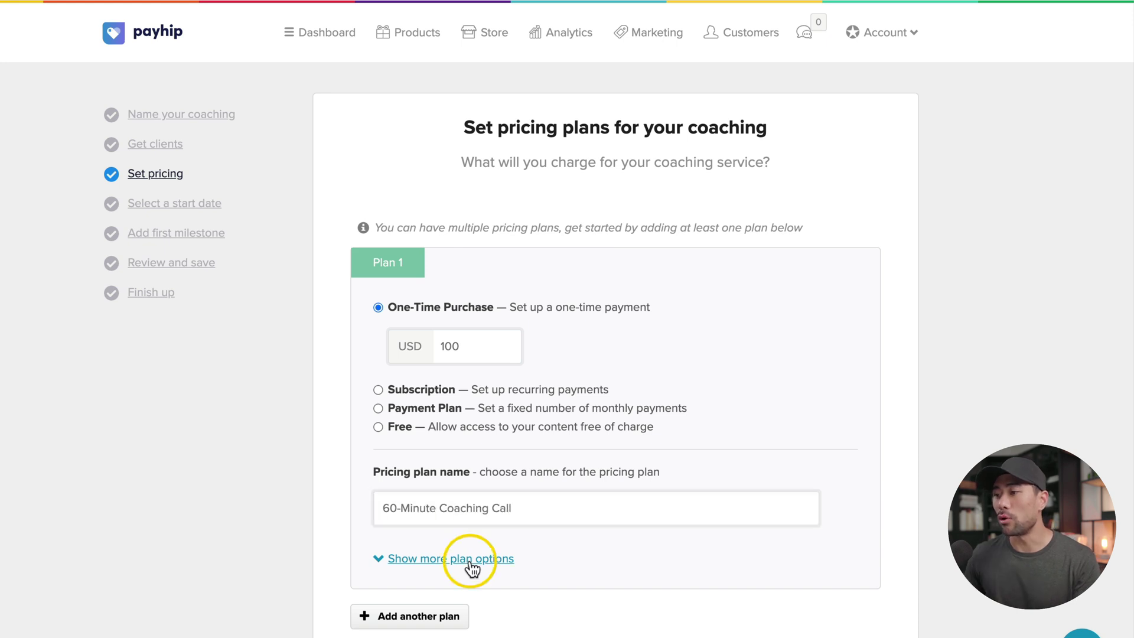
scroll(593, 495, down, 2)
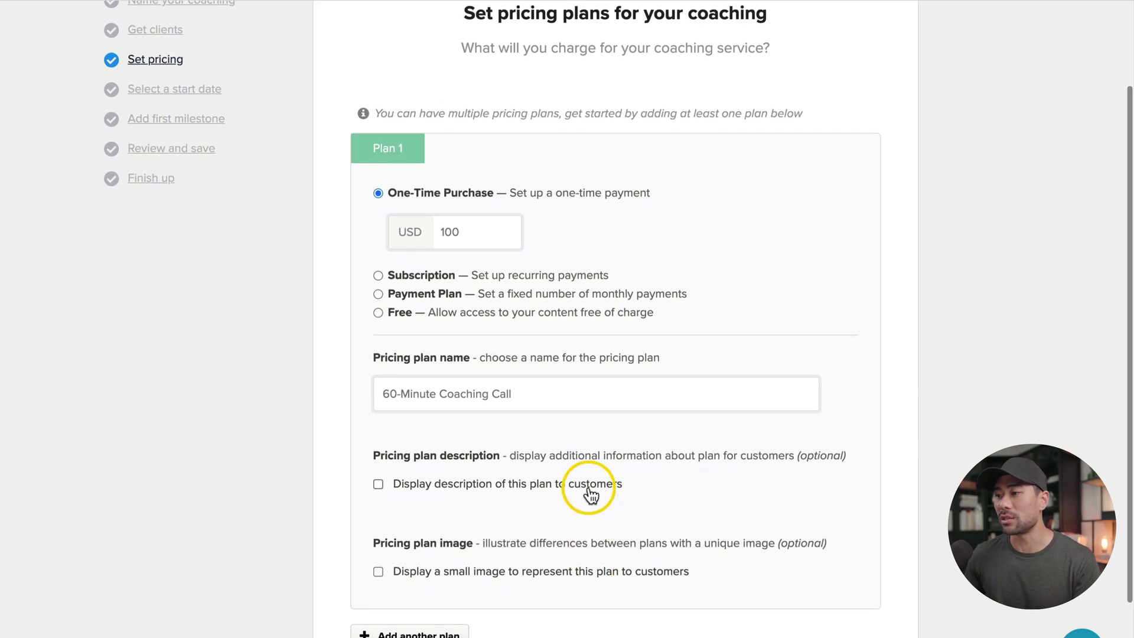
click(591, 491)
click(515, 574)
text(One-on-one coaching call with Aurelius.)
scroll(605, 558, down, 5)
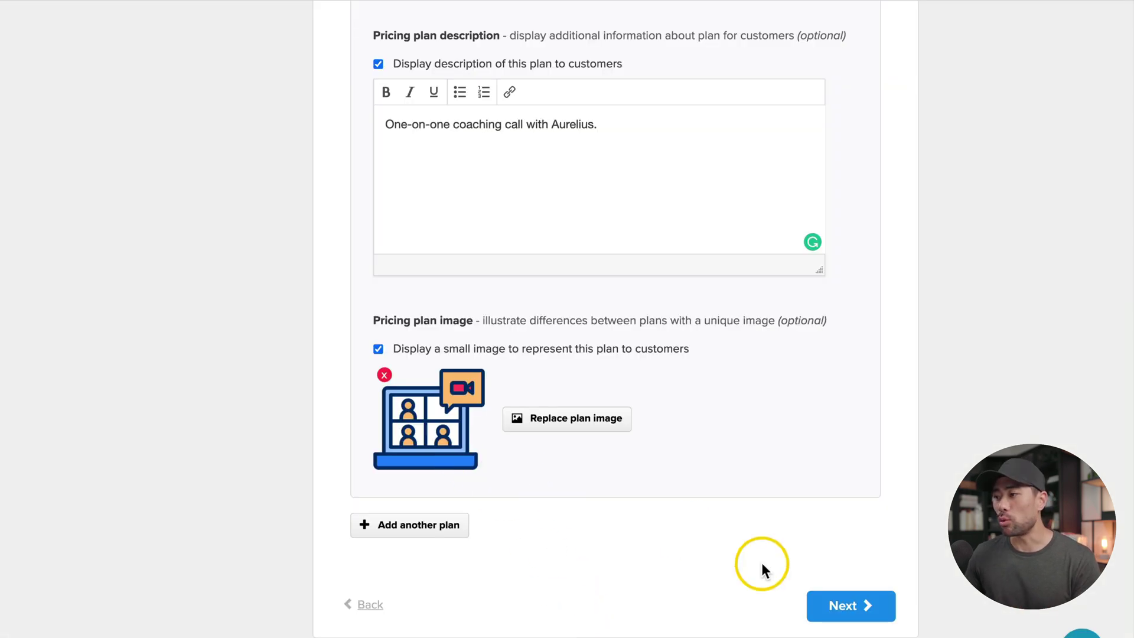
click(834, 608)
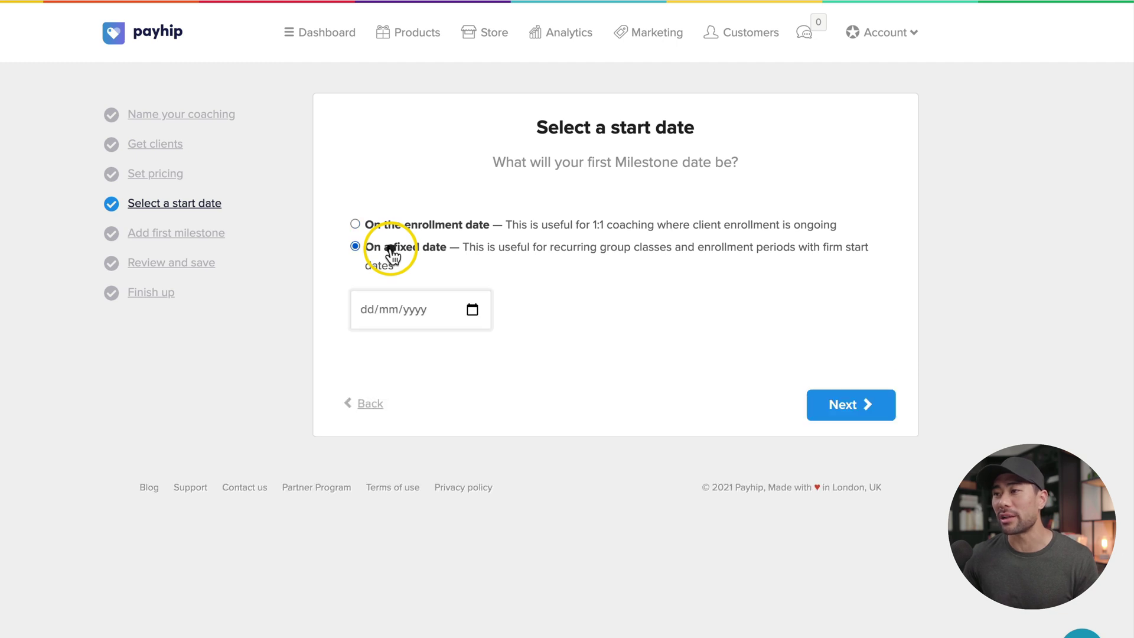
click(439, 235)
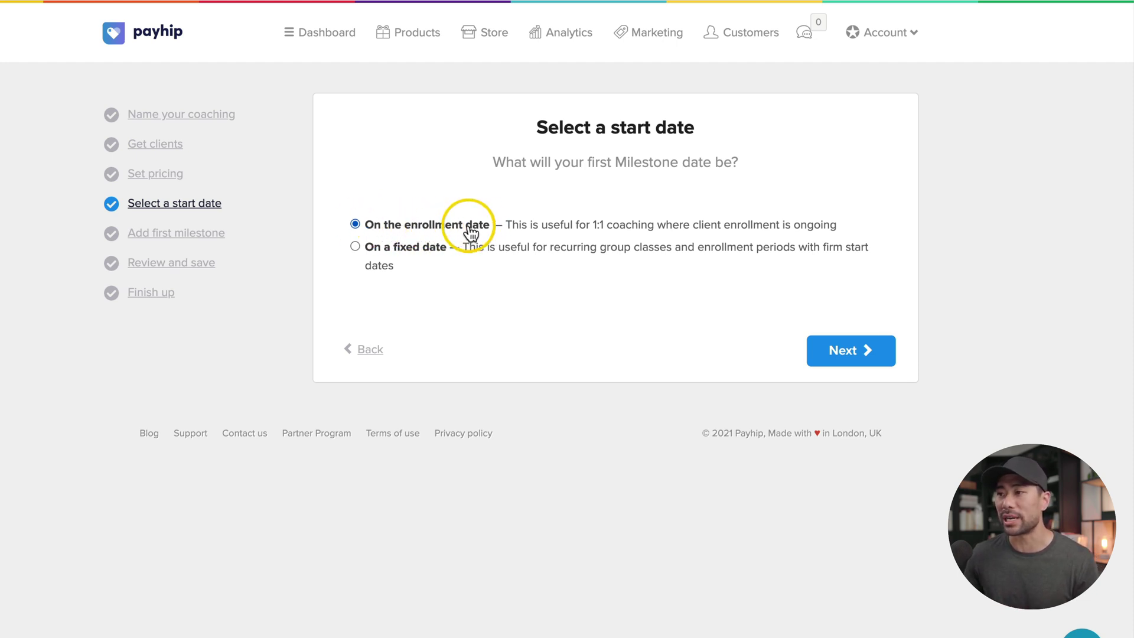
Reach the 'Welcome!' first milestone and add a Calendar section to it.
click(873, 358)
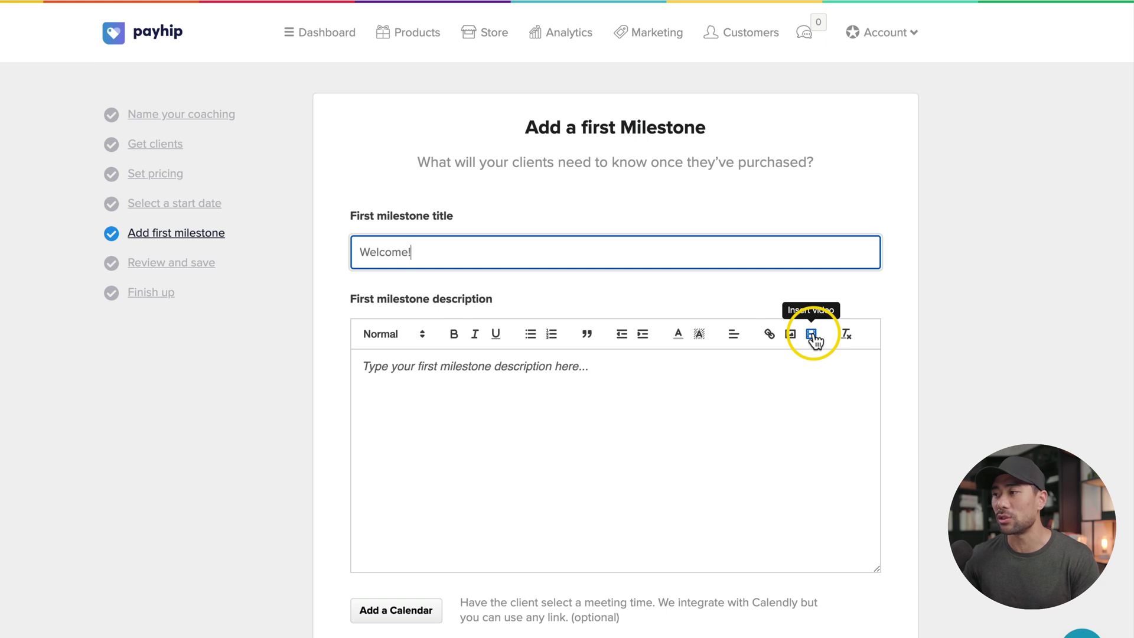
click(775, 423)
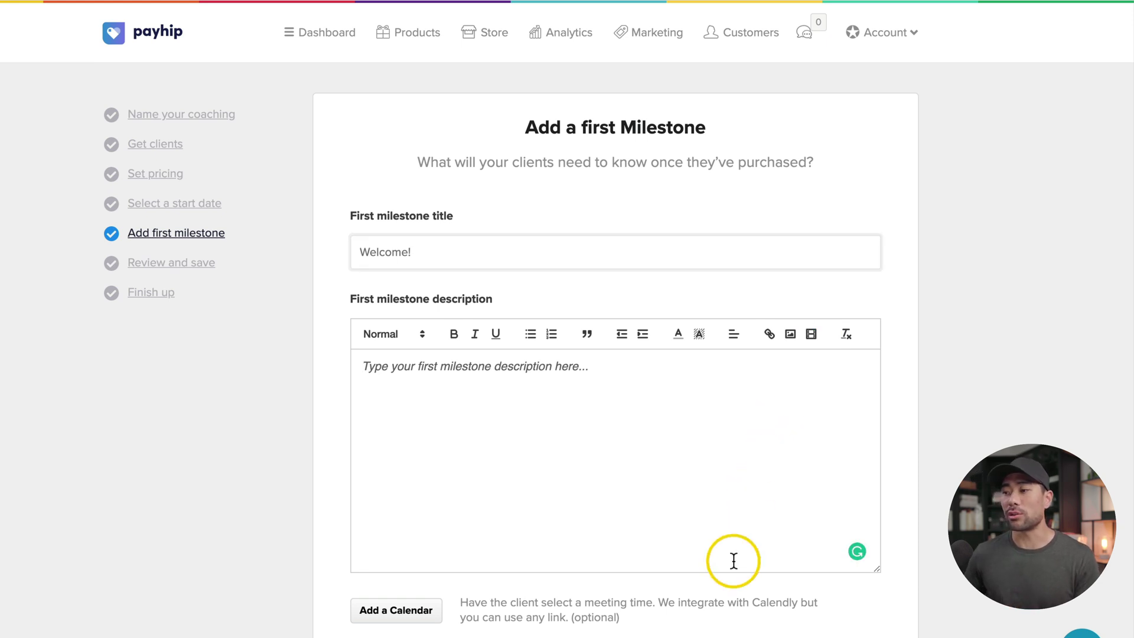
scroll(590, 590, down, 2)
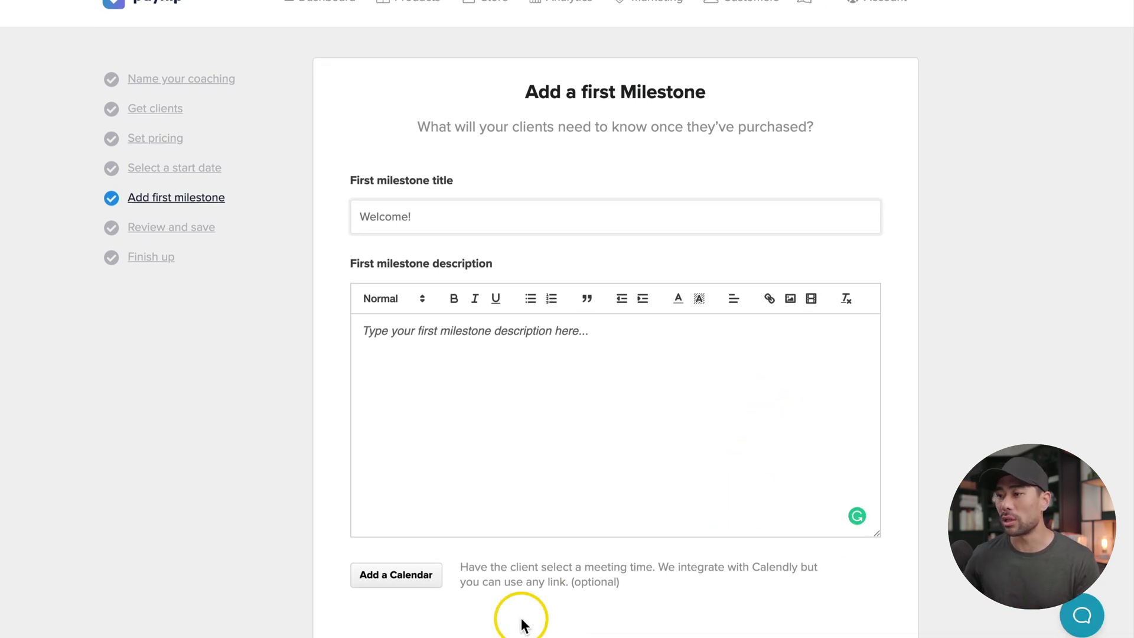
click(394, 558)
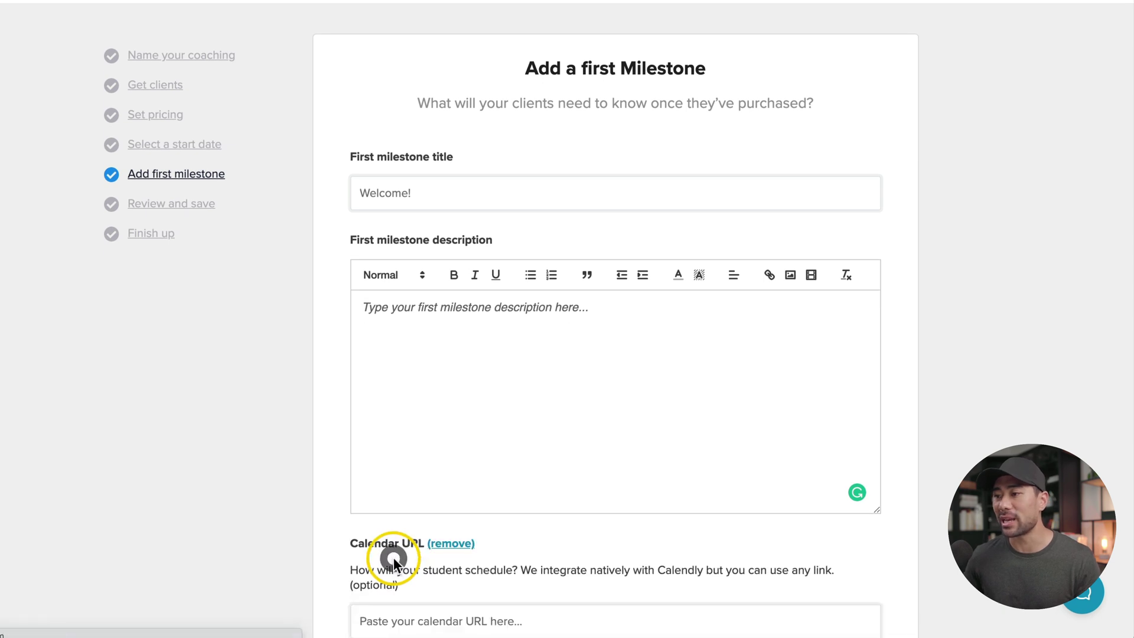
scroll(547, 540, down, 5)
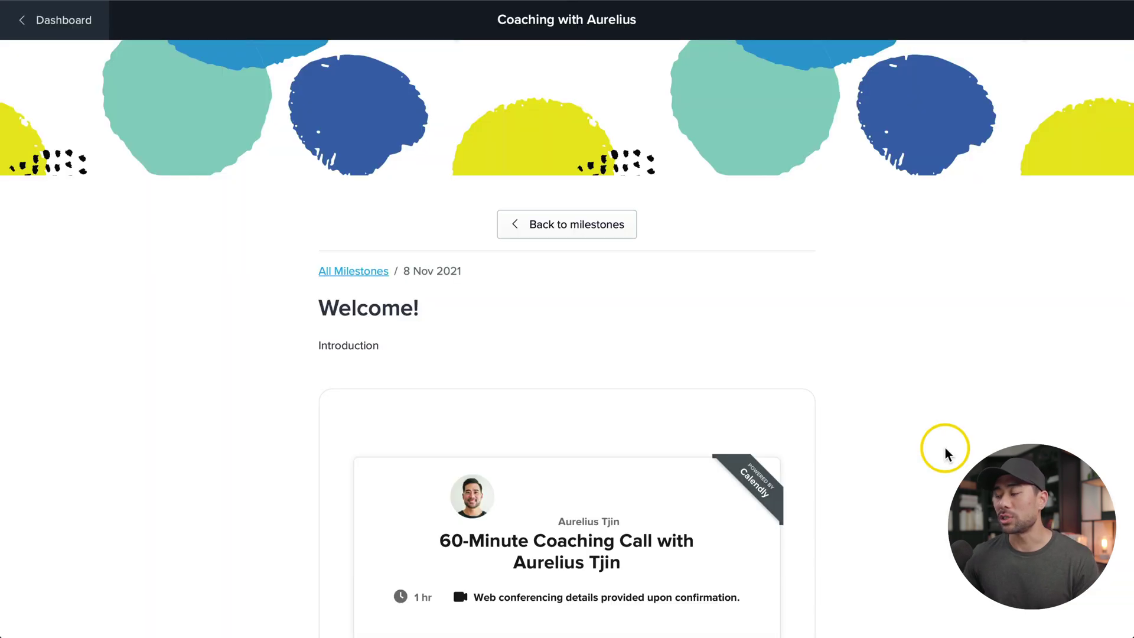
Scroll through the first milestone step to check the Welcome! title and Calendly link.
scroll(945, 448, down, 5)
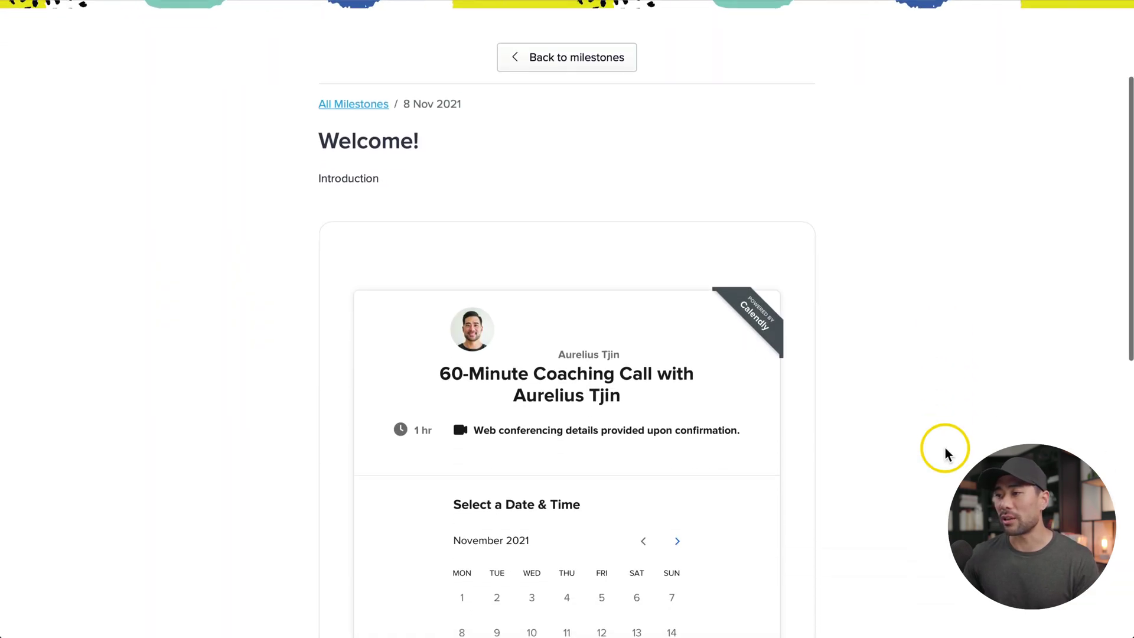
scroll(945, 448, down, 2)
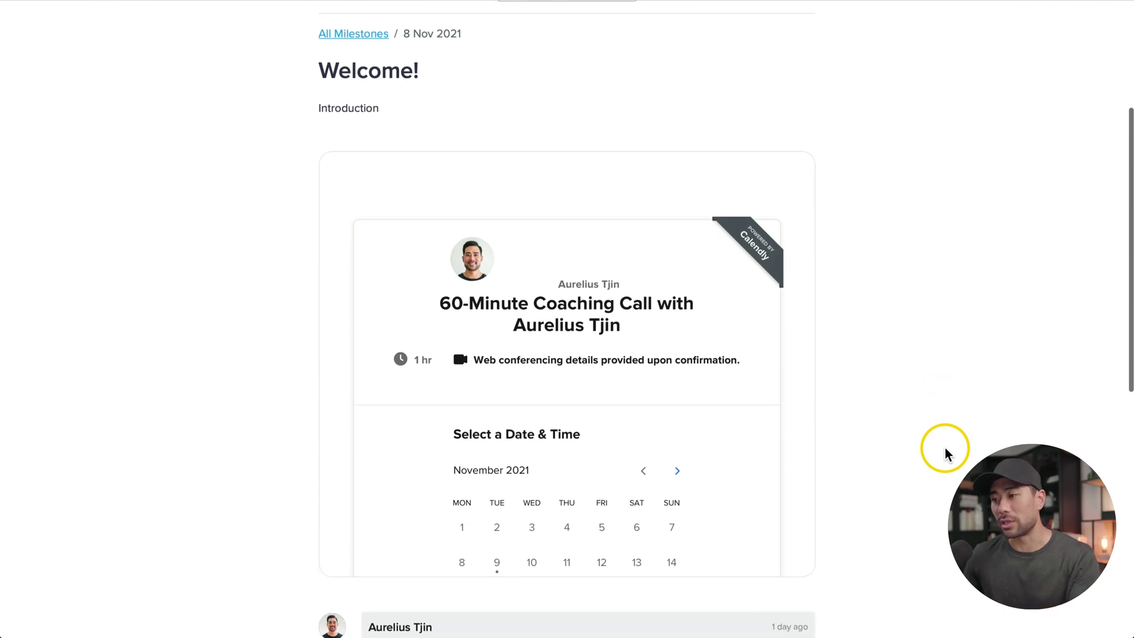
scroll(945, 448, down, 2)
scroll(945, 448, up, 1)
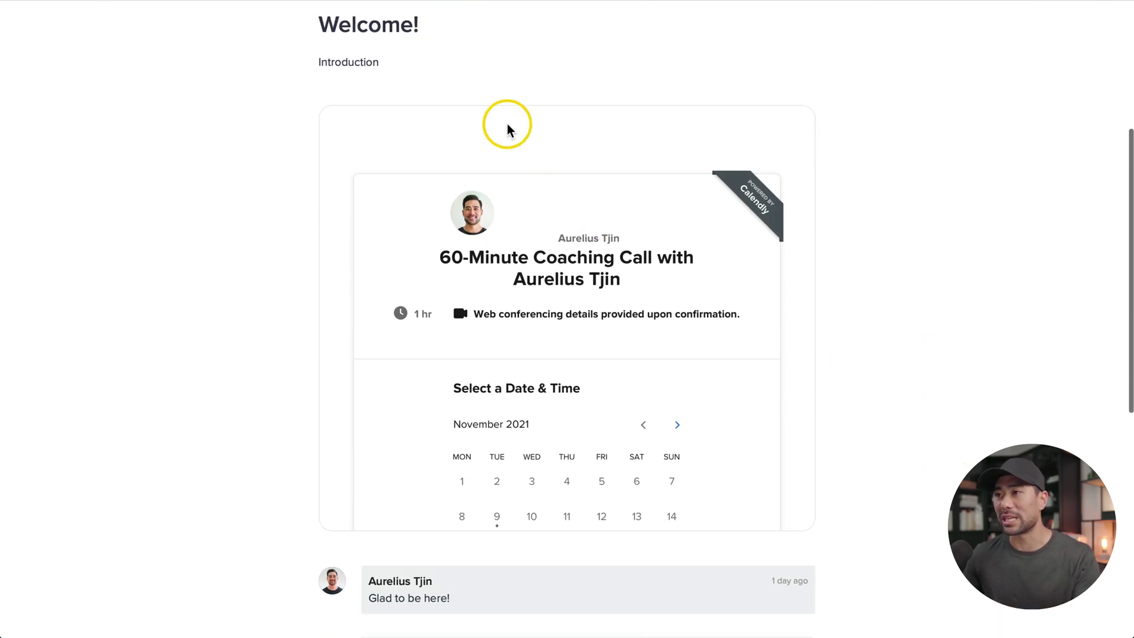
scroll(613, 430, down, 2)
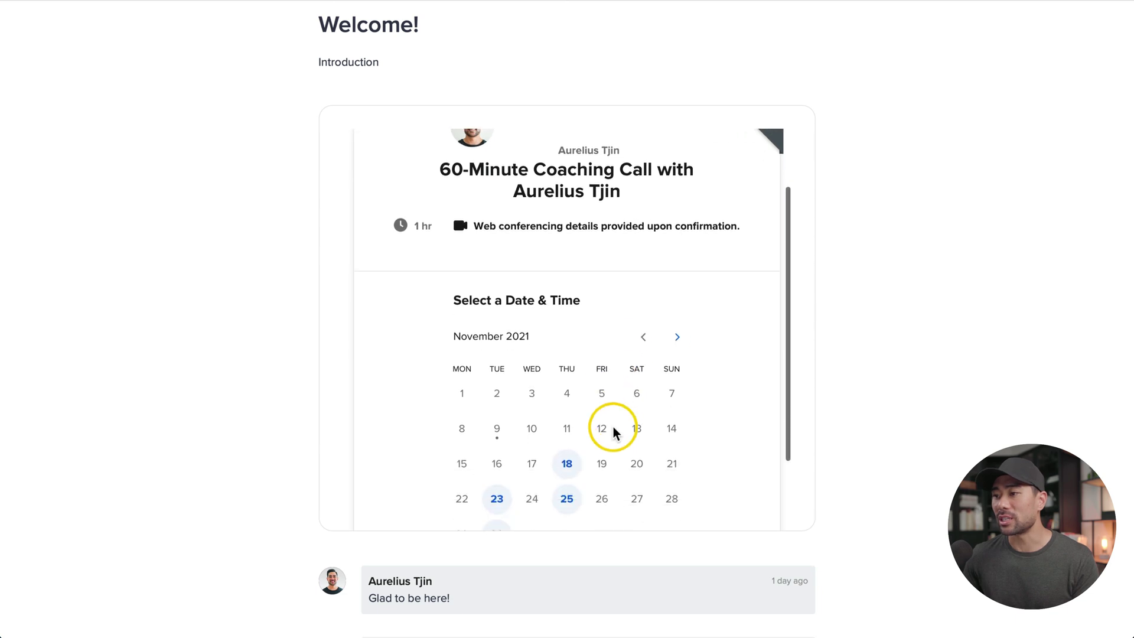
scroll(613, 431, down, 1)
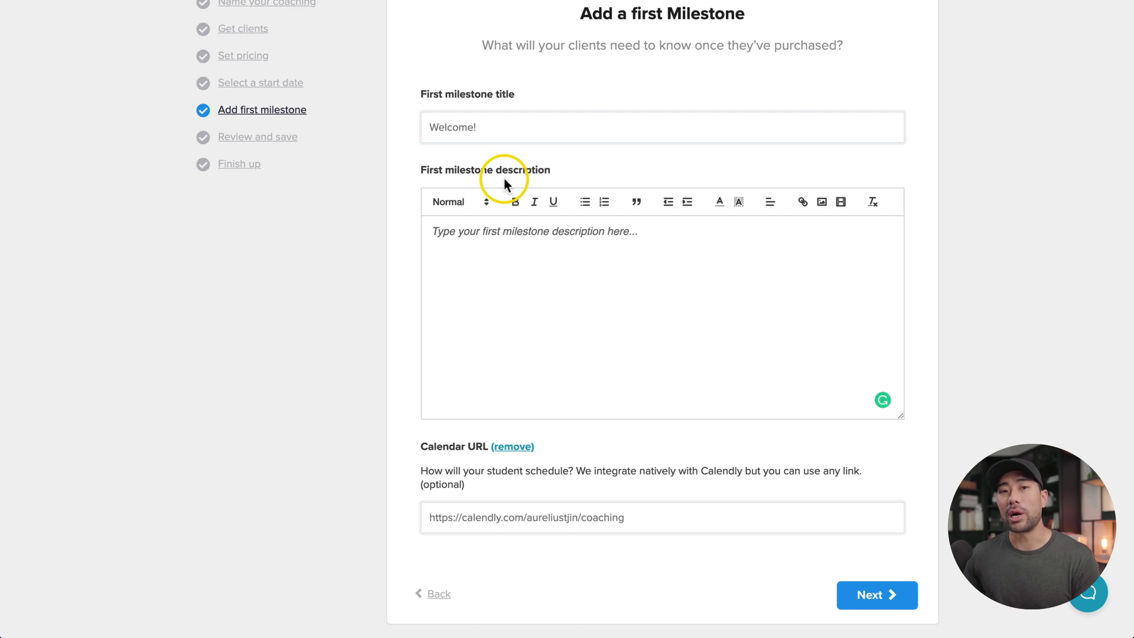
Edit the first milestone's title, typing 'Boo', and click into its description.
triple_click(487, 128)
text(Book a time)
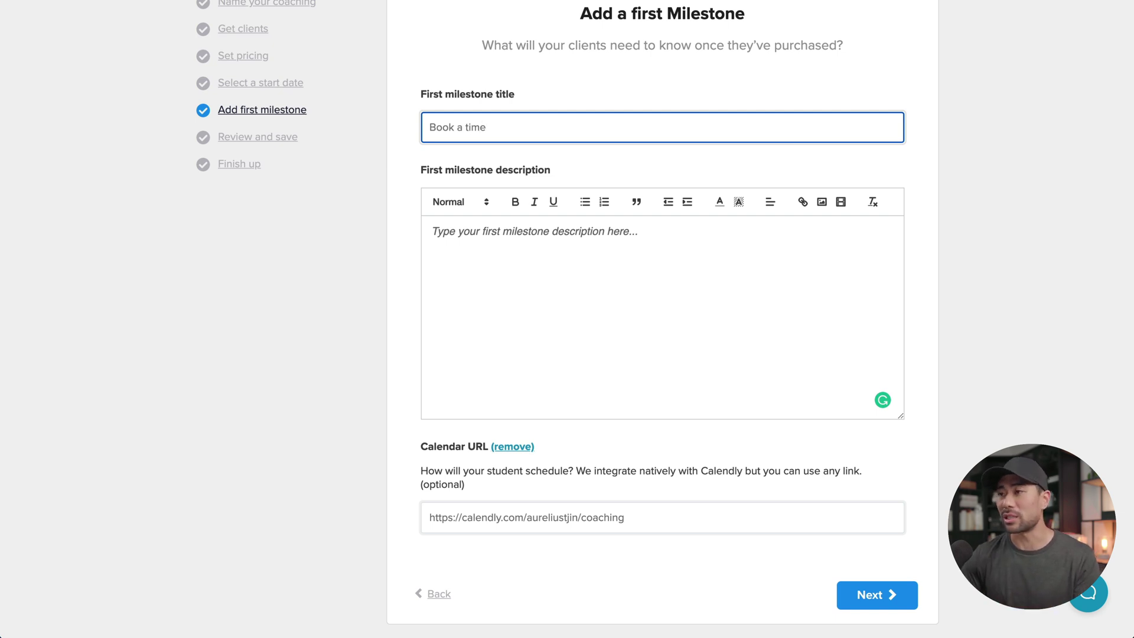
click(590, 276)
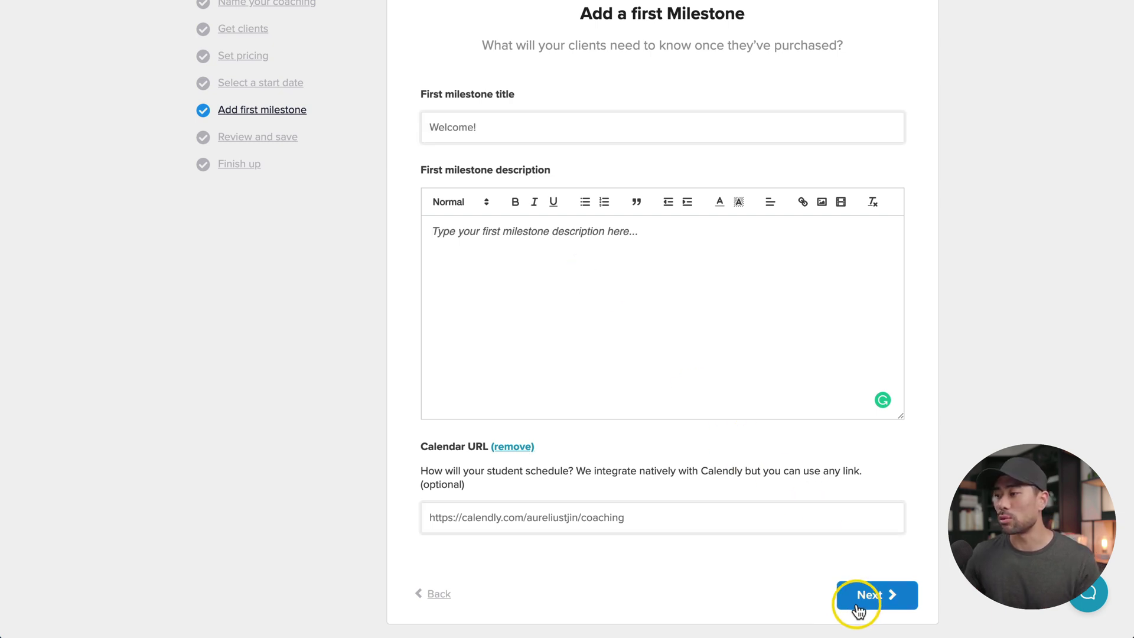
Review the details and add Coaching with Aurelius as a visible coaching service.
click(863, 601)
scroll(886, 356, up, 2)
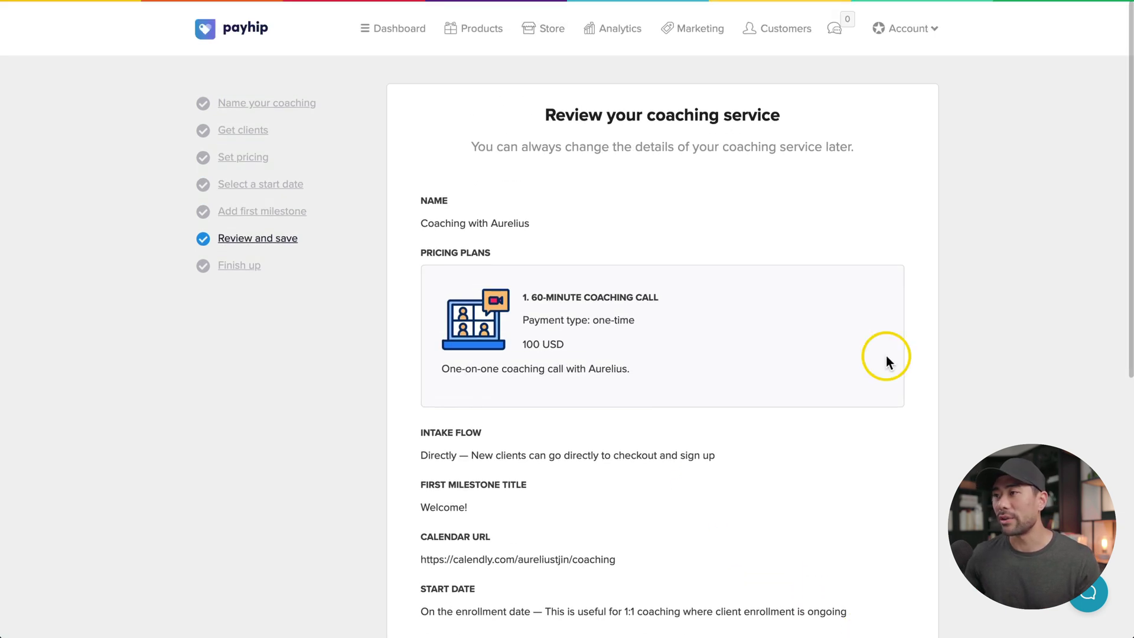
scroll(887, 356, down, 7)
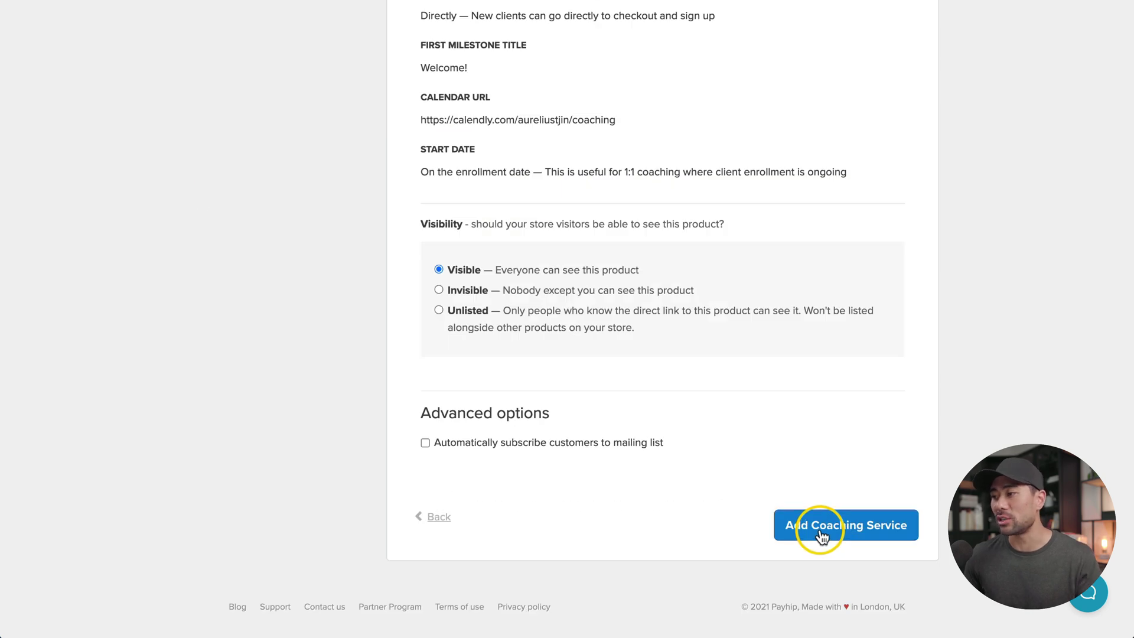
click(821, 535)
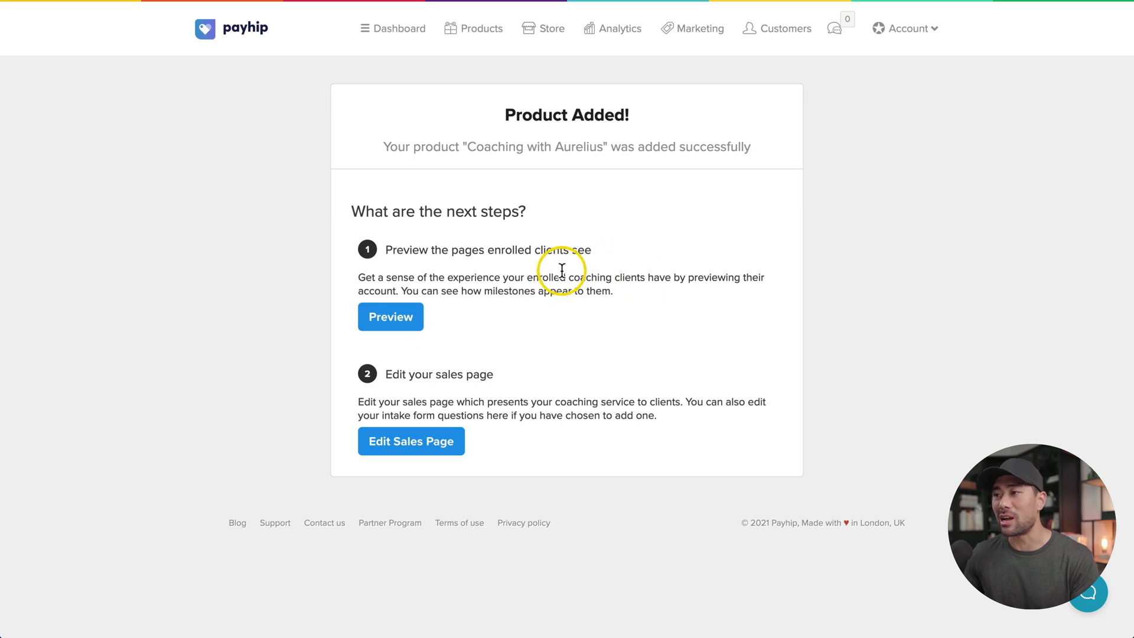
Open the Coaching with Aurelius sales page in the store builder and glance over its sections.
click(429, 452)
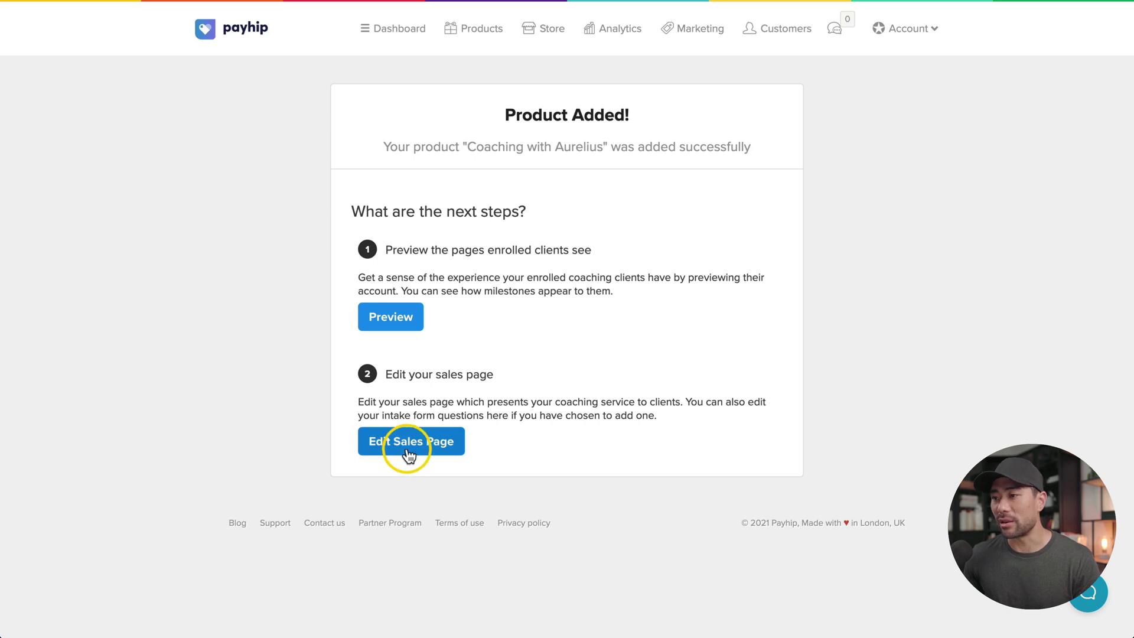
click(412, 453)
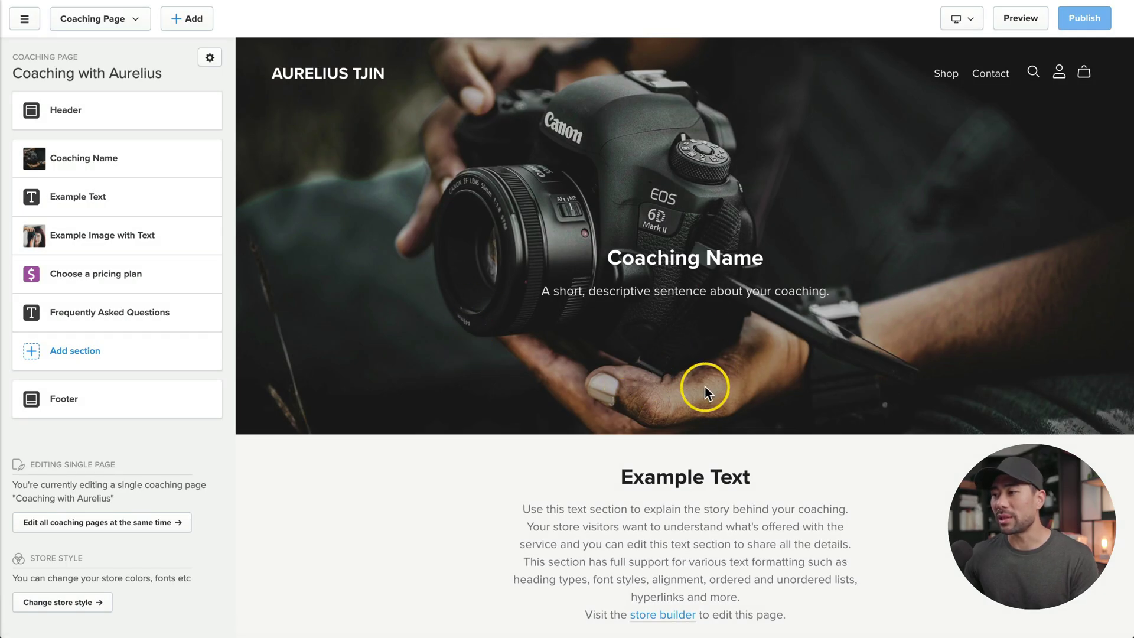
scroll(704, 386, down, 15)
scroll(704, 387, up, 8)
Set the hero heading to 'Coaching with Aurelius' and paste the subtitle 'Let Me Help You Launch Your Online Business'.
scroll(704, 386, up, 10)
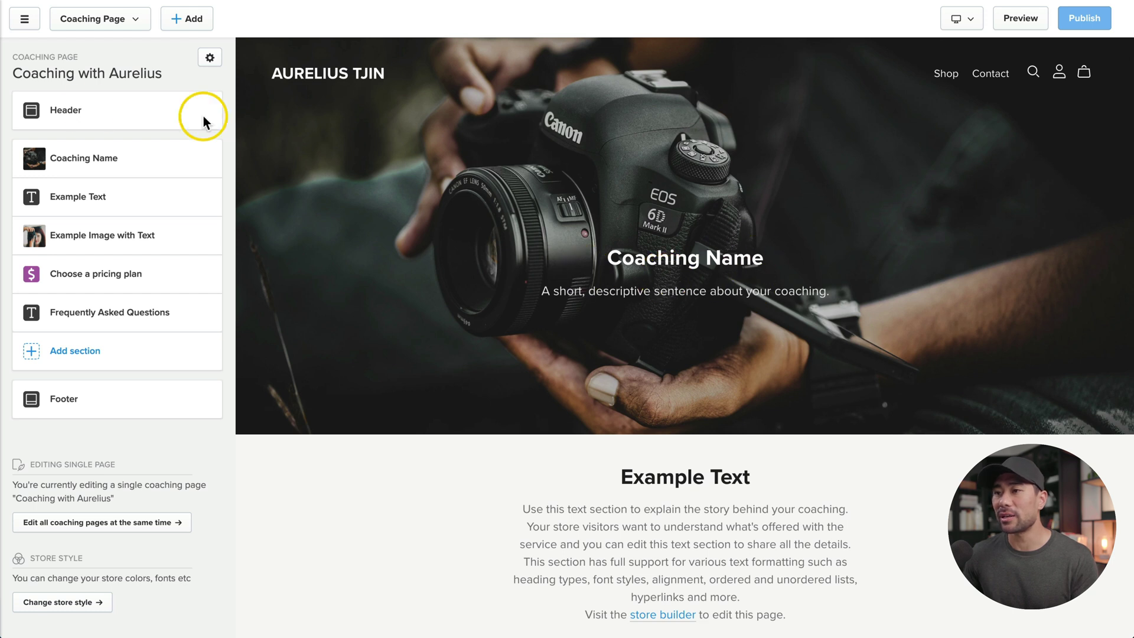
click(95, 163)
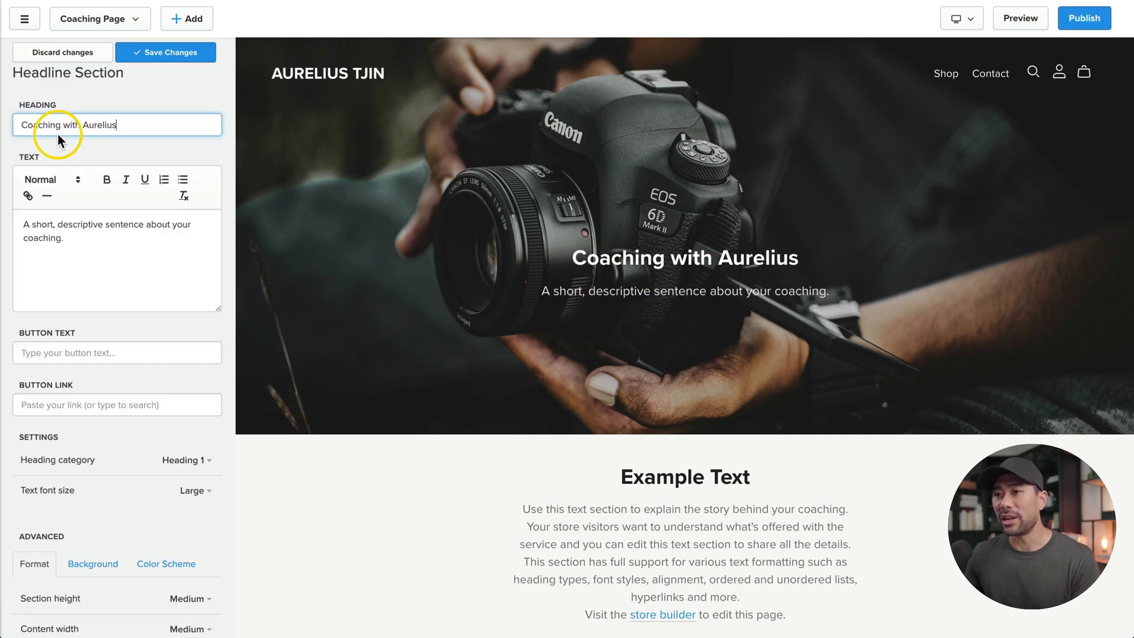
drag(105, 248, 9, 216)
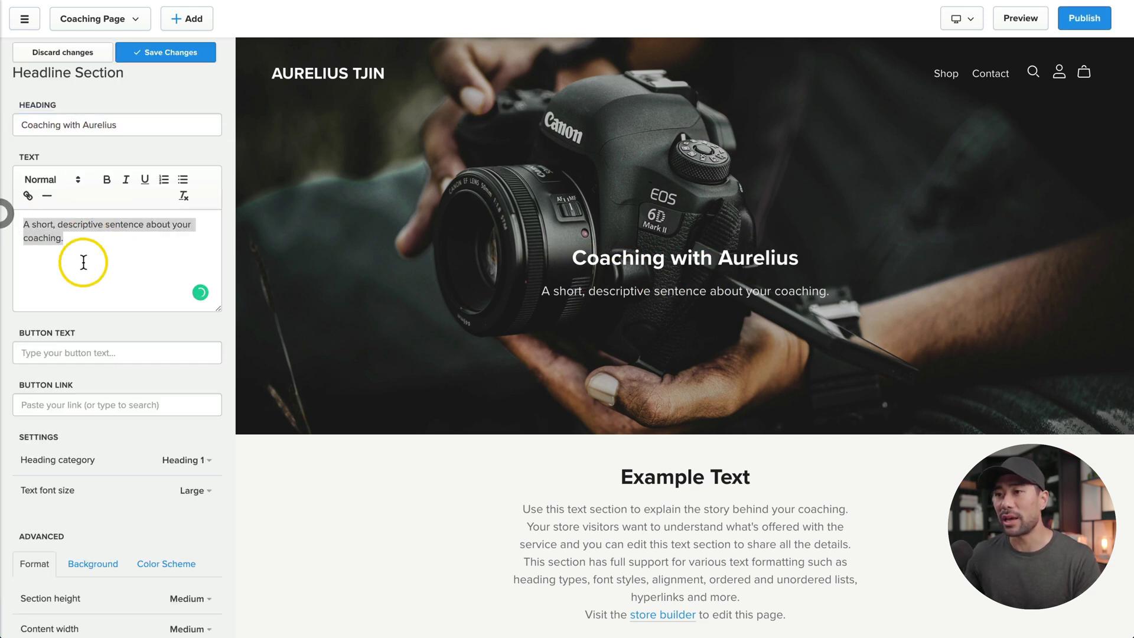
text(Let Me Help You Launch Your Online Business)
click(130, 297)
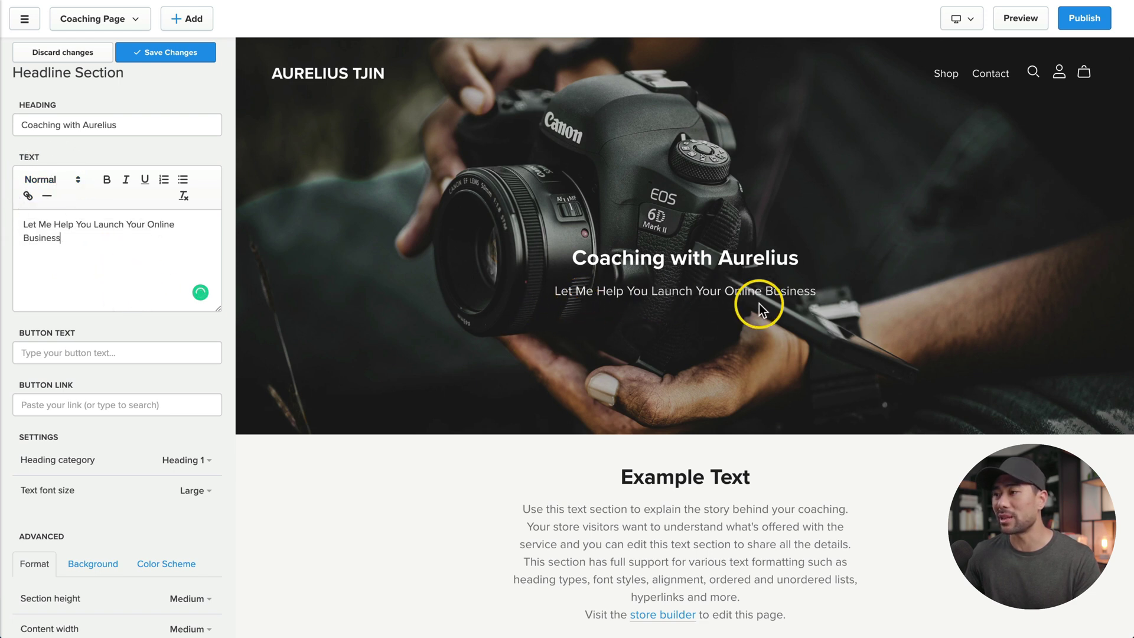
scroll(131, 351, down, 5)
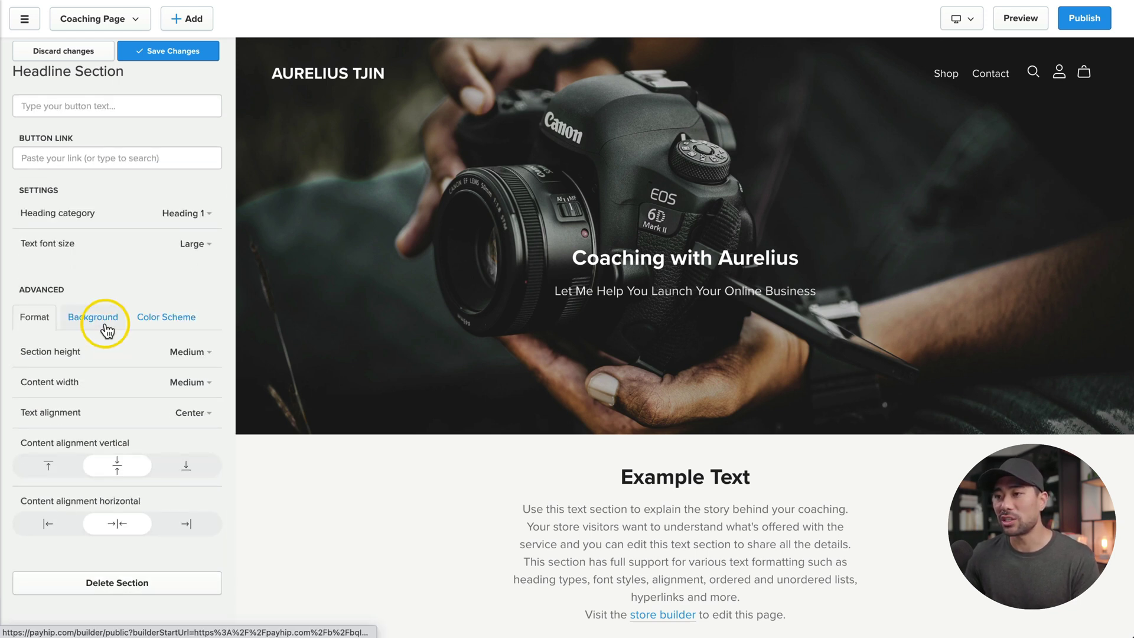
Replace the hero background with the photo of the man at his laptop.
click(105, 324)
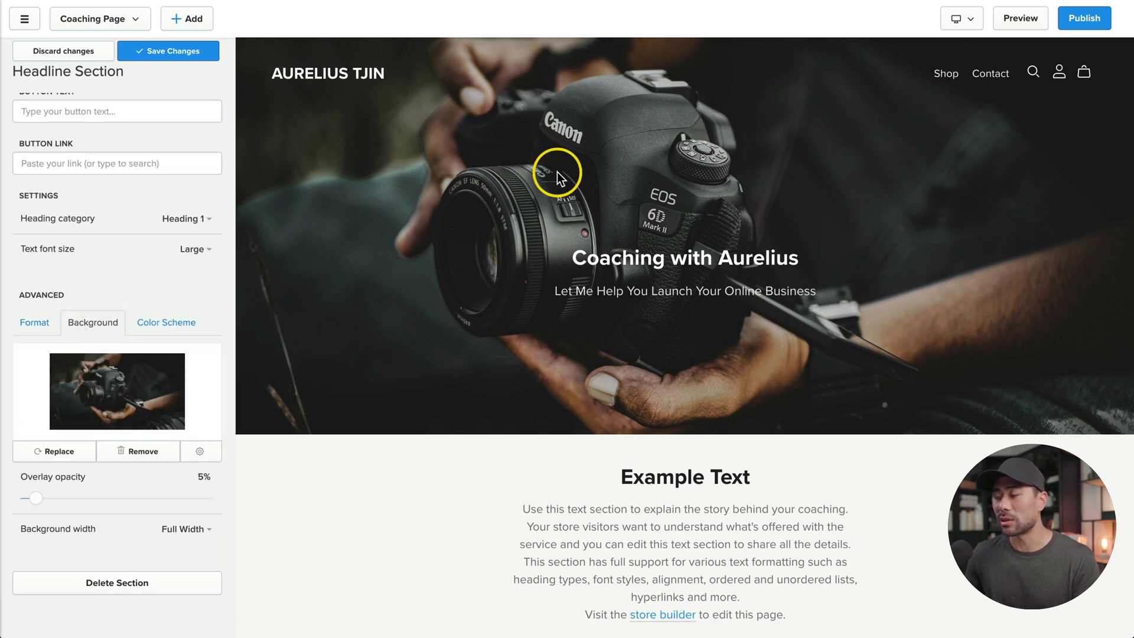
click(57, 451)
mouse_move(160, 118)
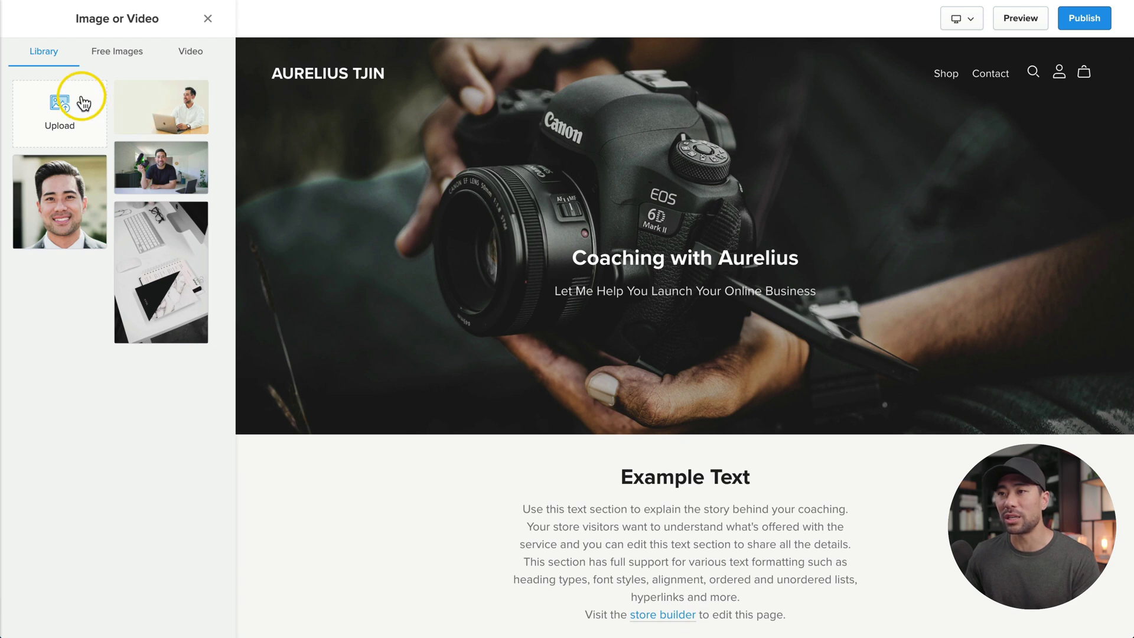
click(154, 102)
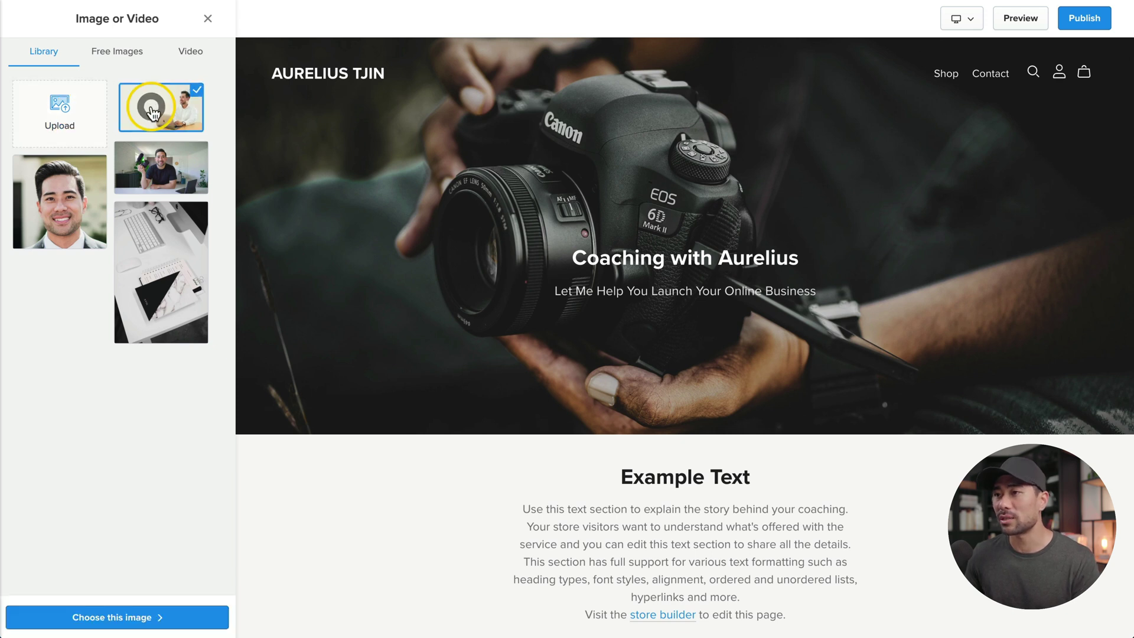
click(137, 616)
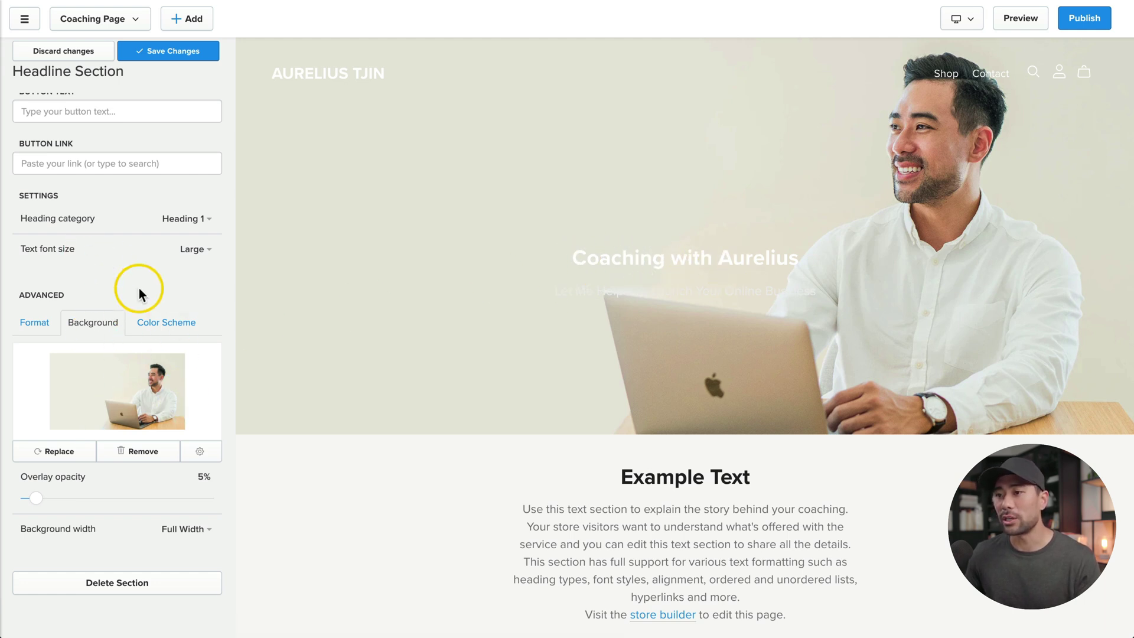
Apply the White colour scheme to the hero section and save it.
click(161, 323)
scroll(103, 352, down, 1)
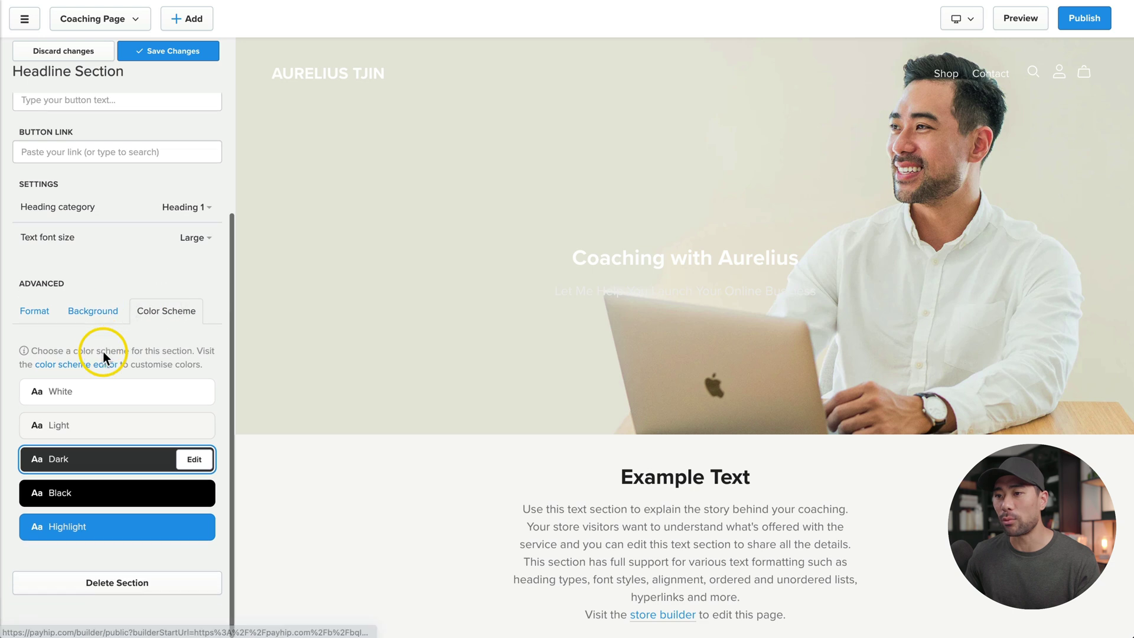
click(58, 393)
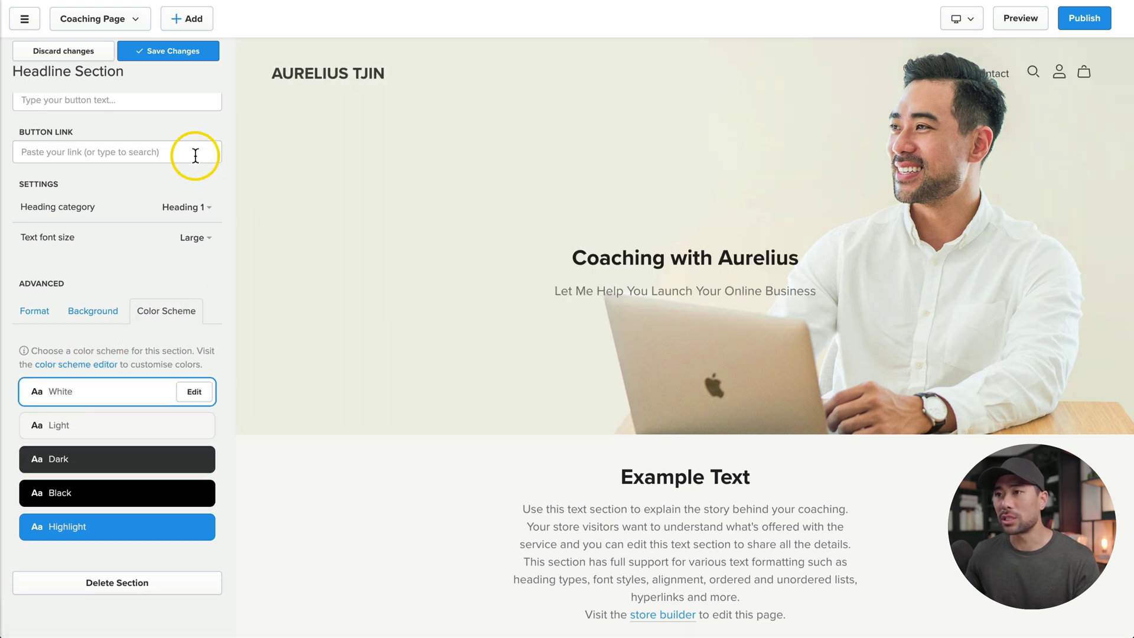
scroll(195, 152, up, 2)
click(180, 55)
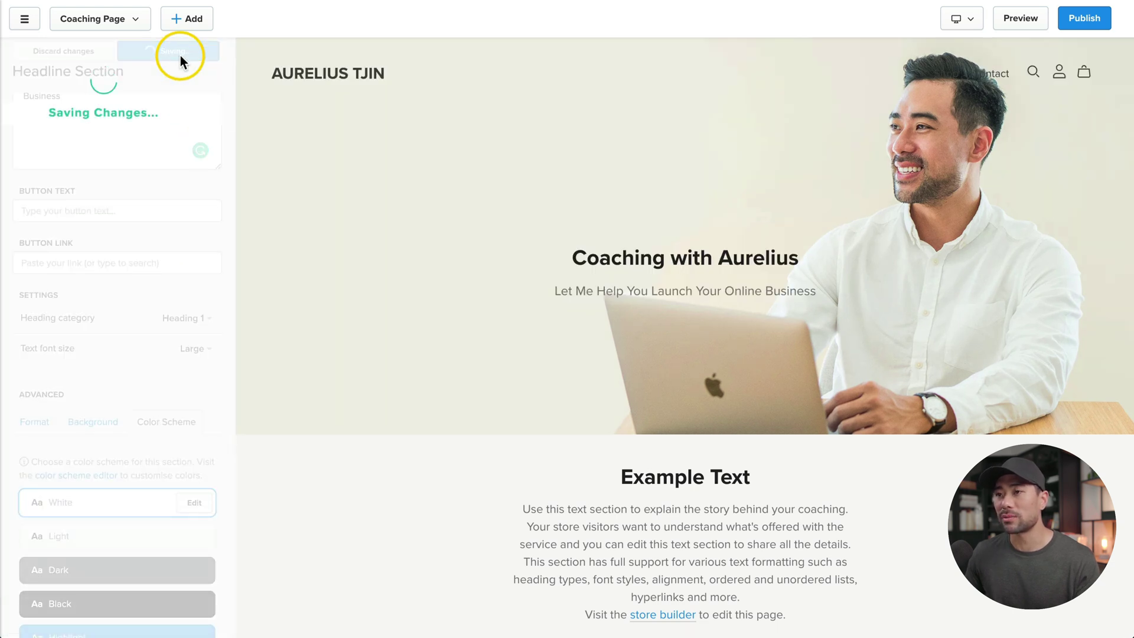
Save the text section headed 'Get One-on-One Coaching' with its short online-business intro.
scroll(577, 409, down, 4)
mouse_move(77, 204)
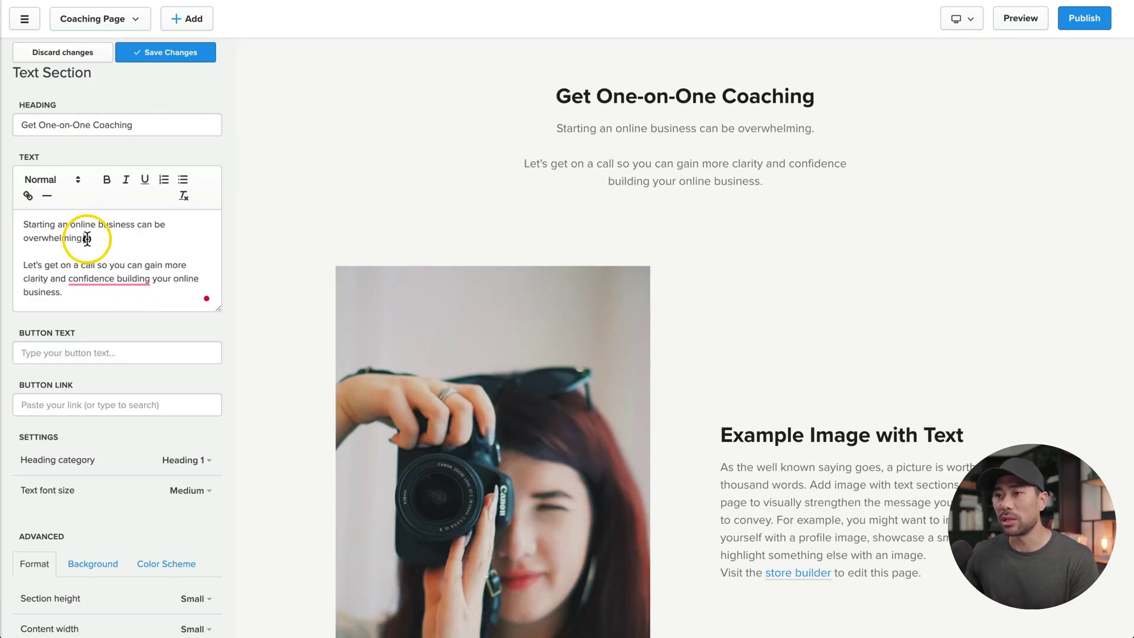
click(189, 59)
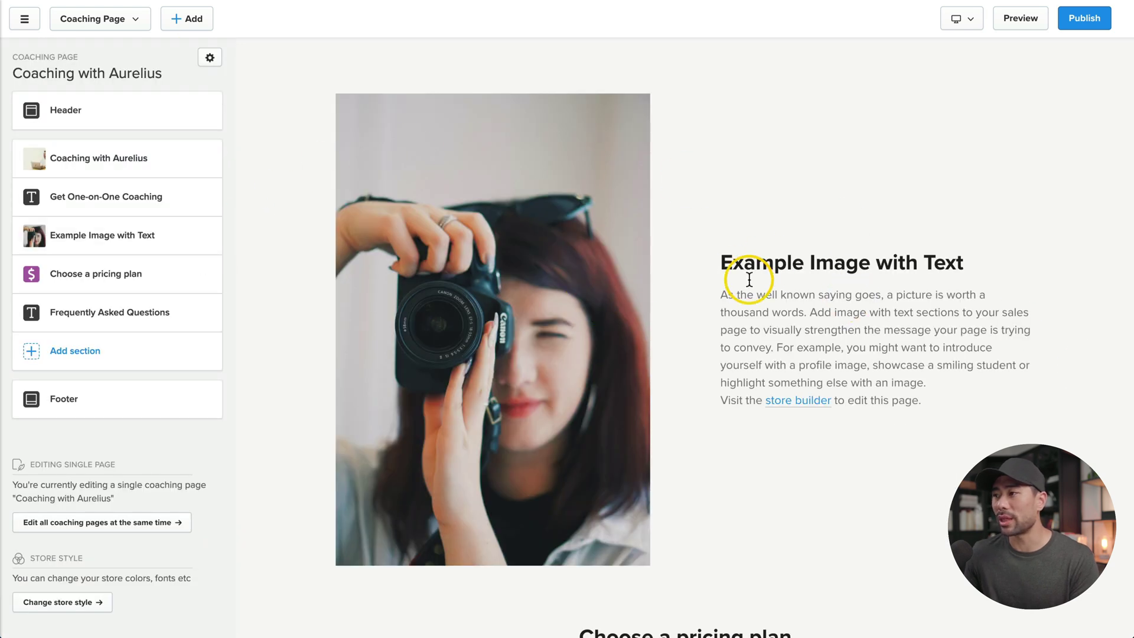
Replace the Image with Text section's photo with the desk photo.
click(111, 235)
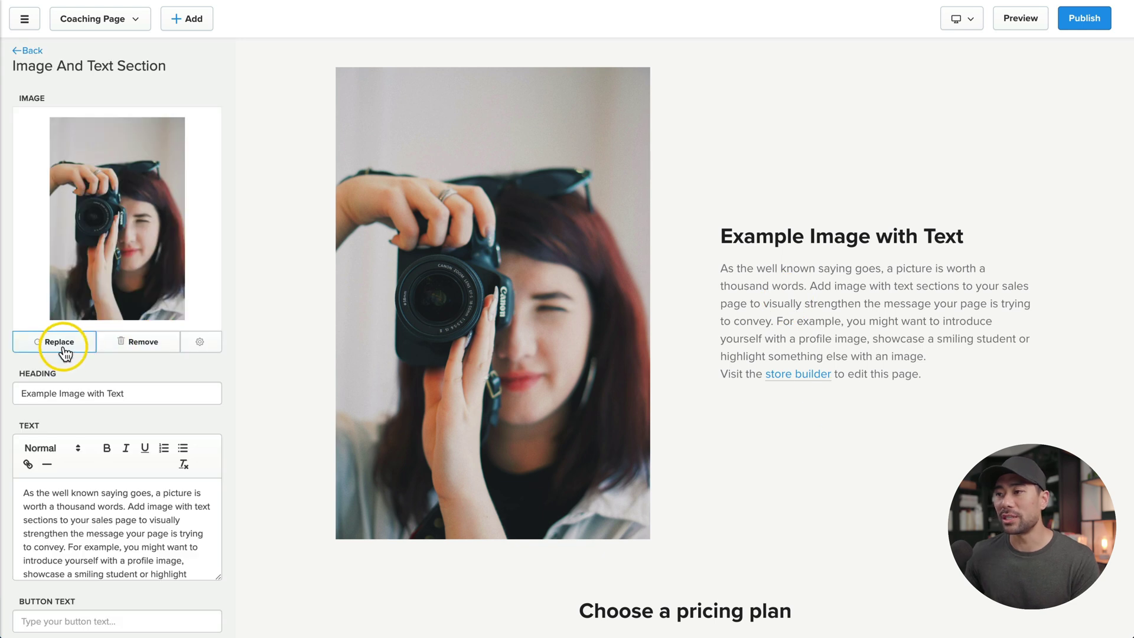
click(60, 342)
click(173, 300)
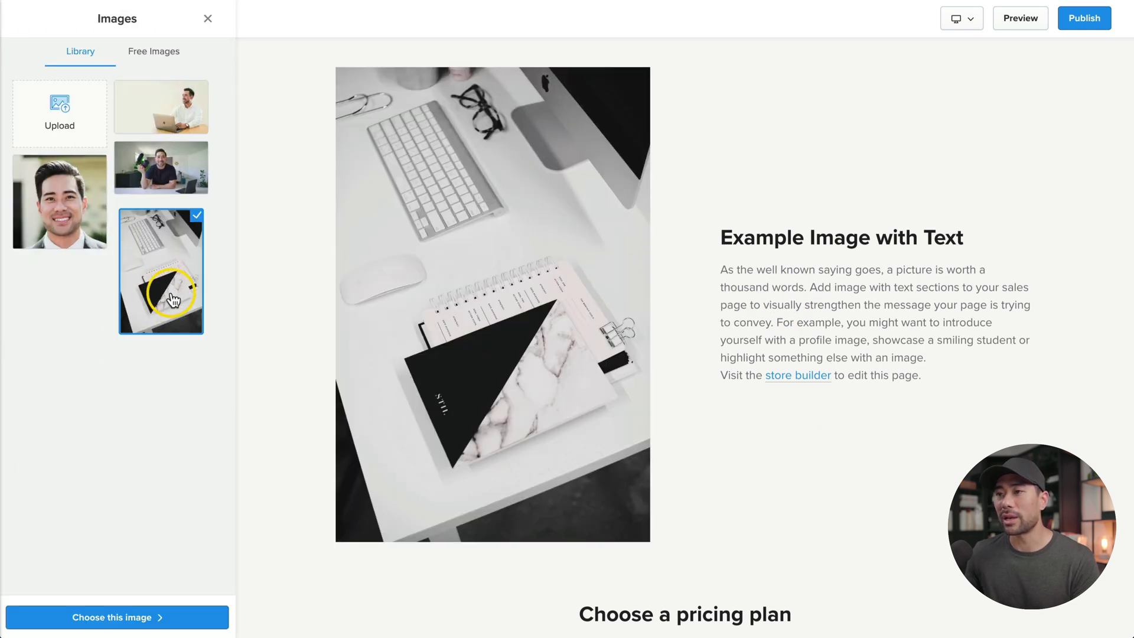
click(147, 59)
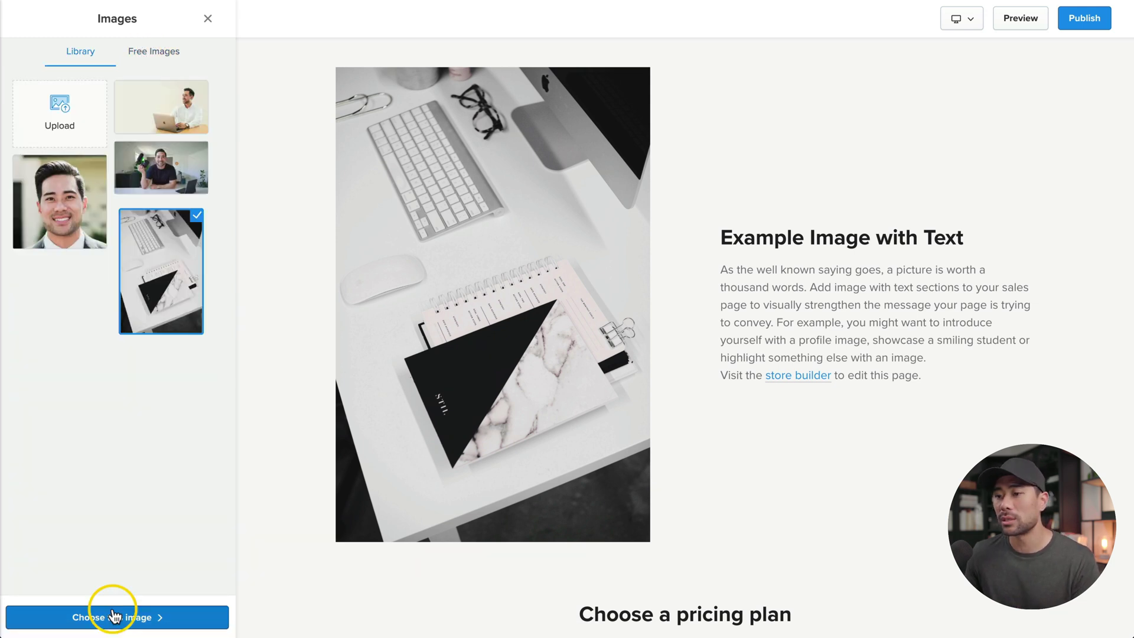
click(112, 617)
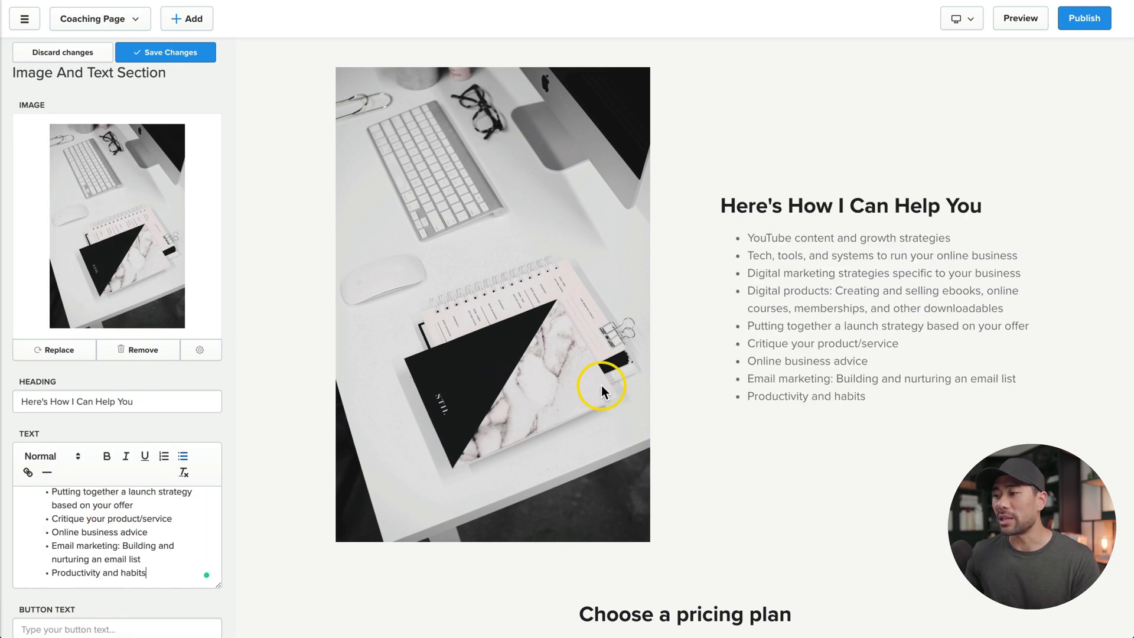
Set the section's image position to Right and save it.
scroll(601, 385, down, 1)
scroll(81, 420, down, 9)
scroll(80, 416, down, 1)
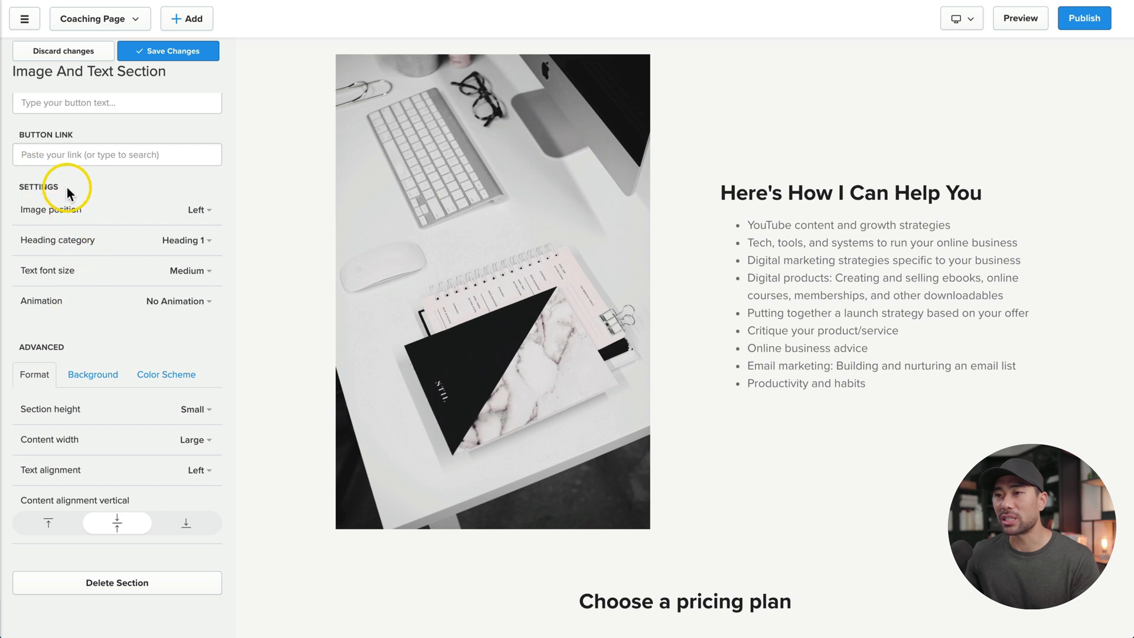
click(204, 210)
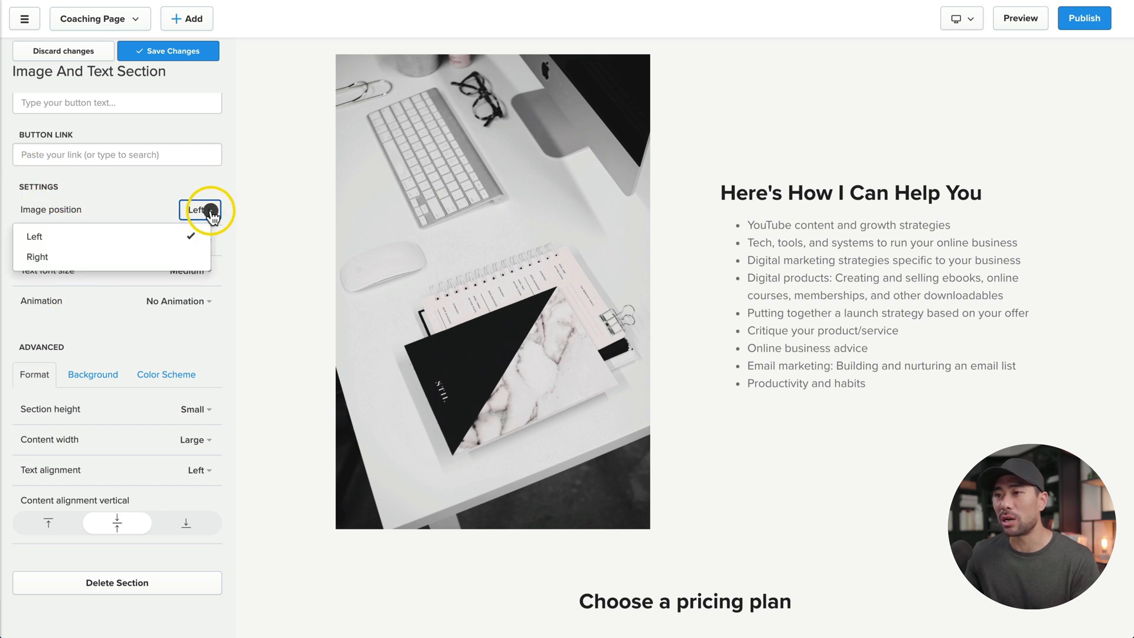
click(53, 257)
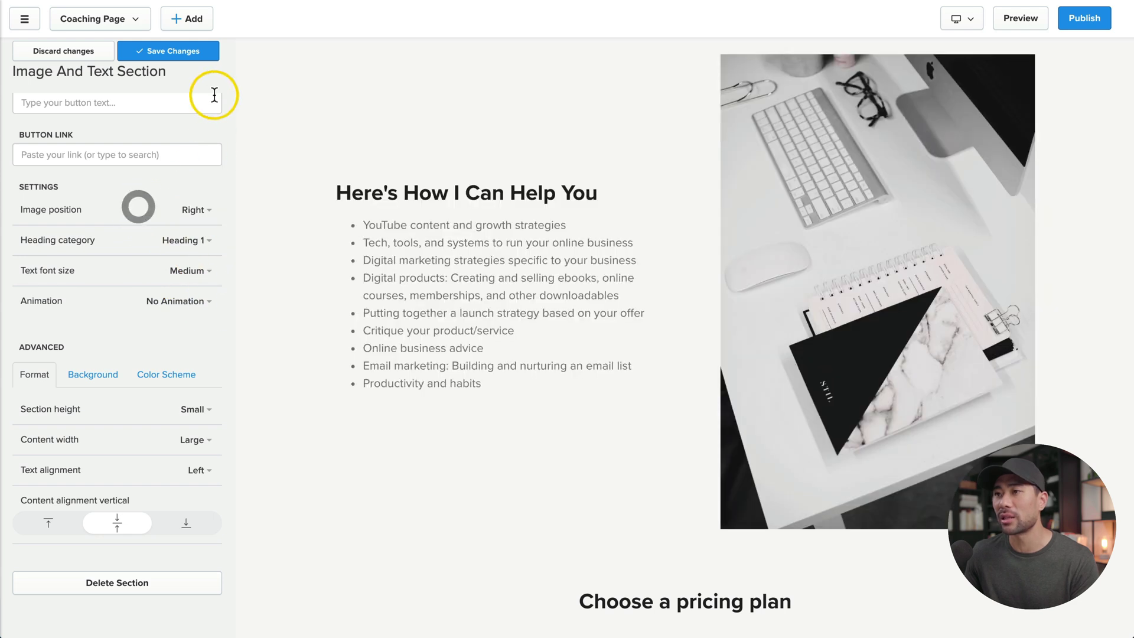
click(201, 57)
scroll(433, 212, up, 3)
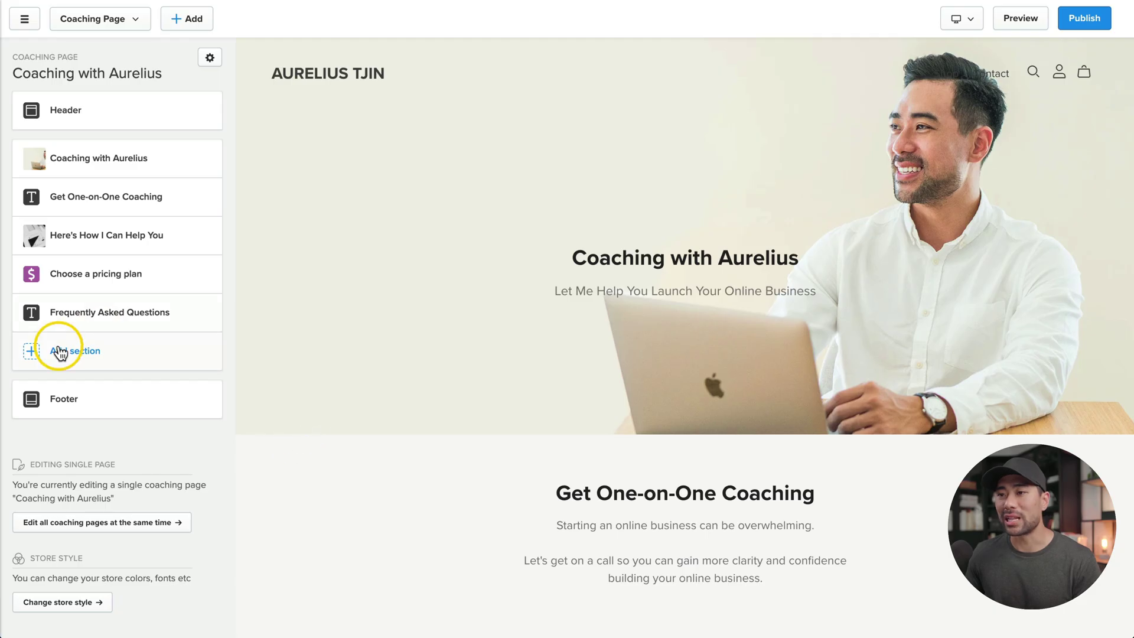
Add a new Image and text section using the presenter photo from the library.
click(62, 355)
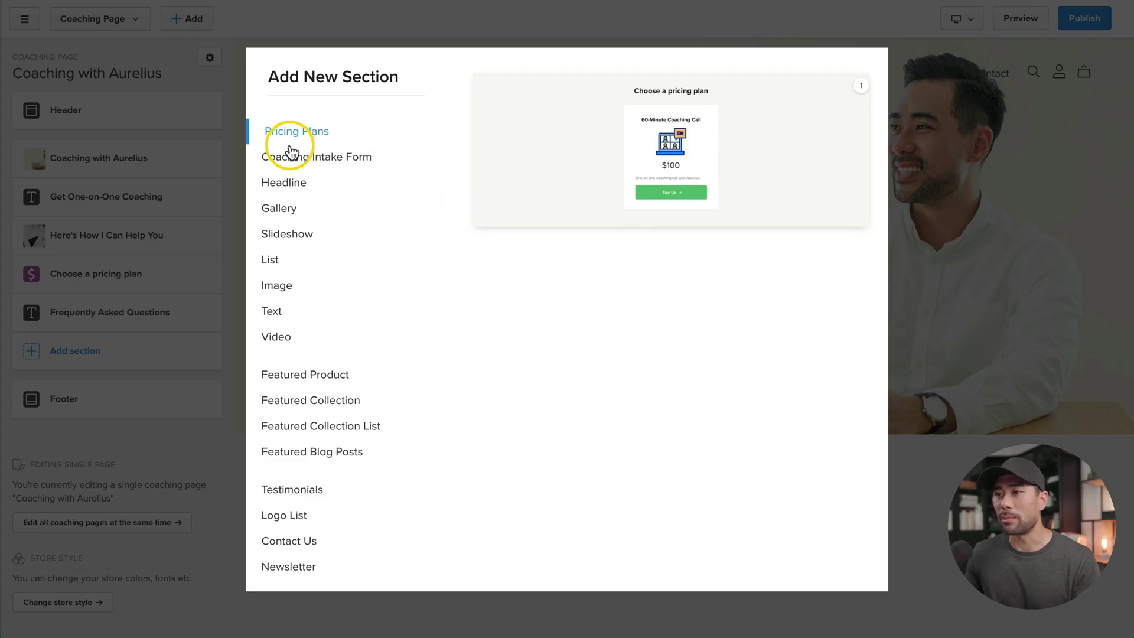
click(287, 183)
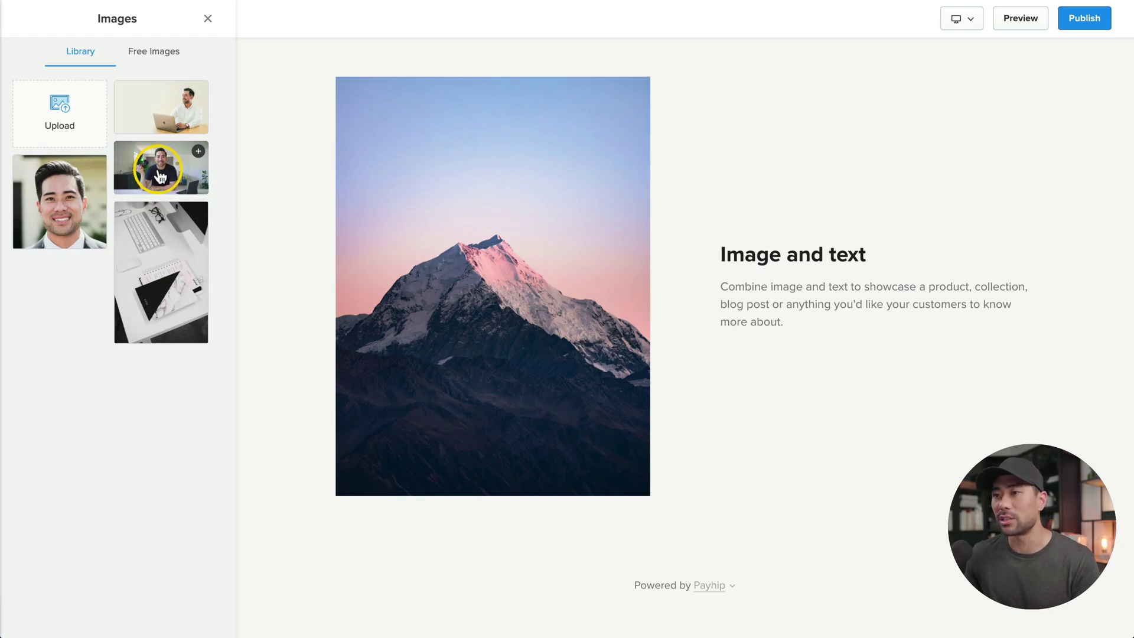
click(159, 176)
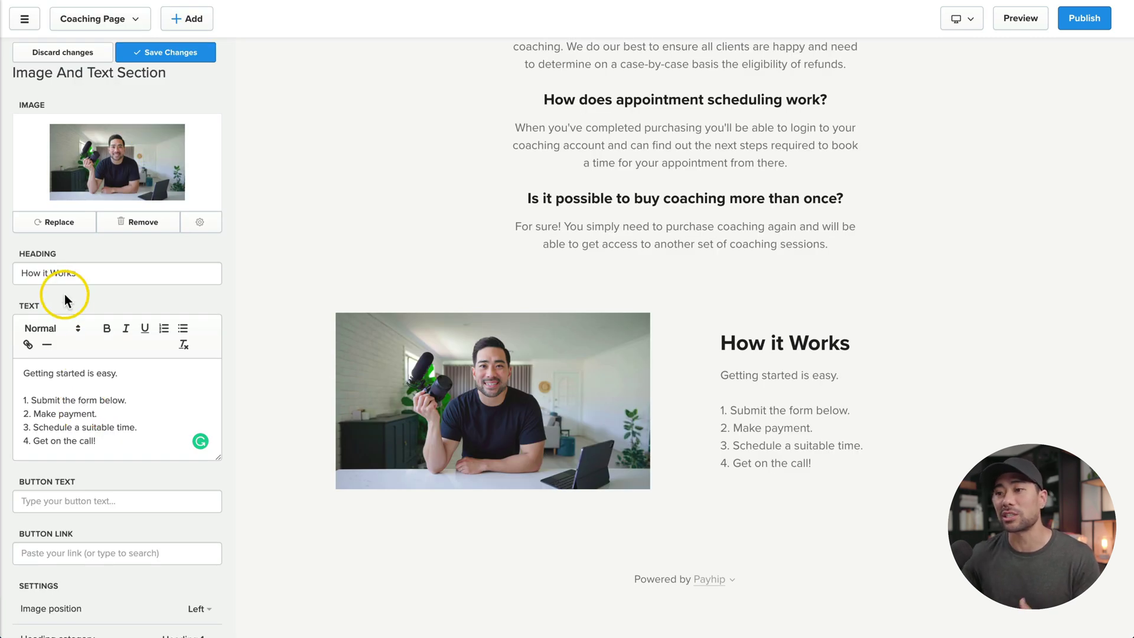
Enter the 'How it Works' heading and the four numbered getting-started steps.
click(137, 268)
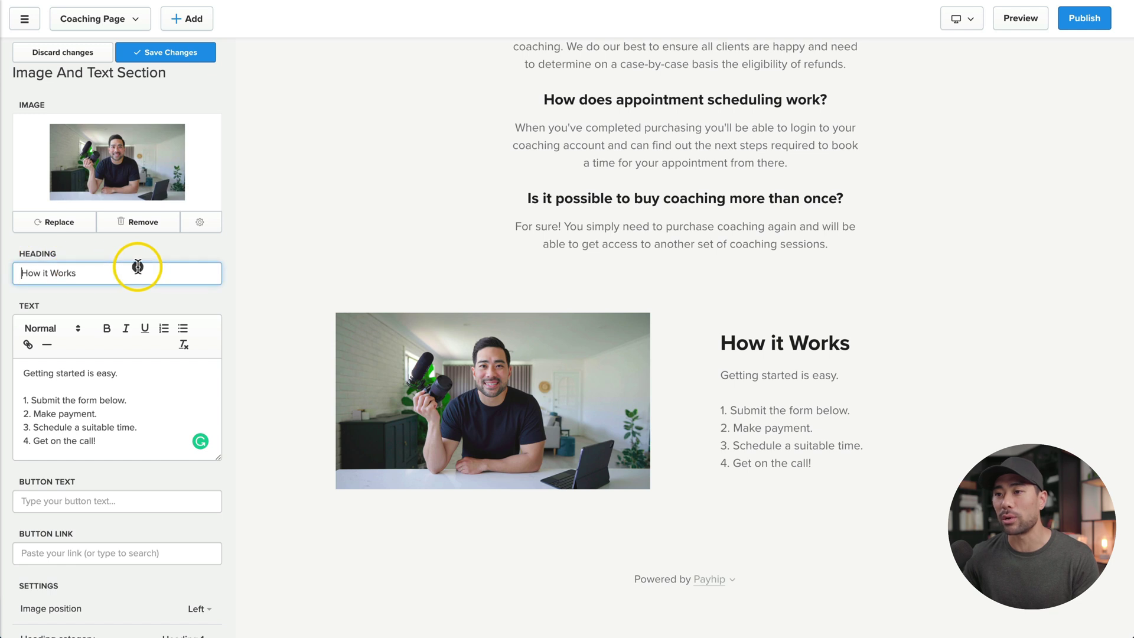
click(114, 397)
click(102, 442)
drag(102, 442, 20, 394)
click(166, 72)
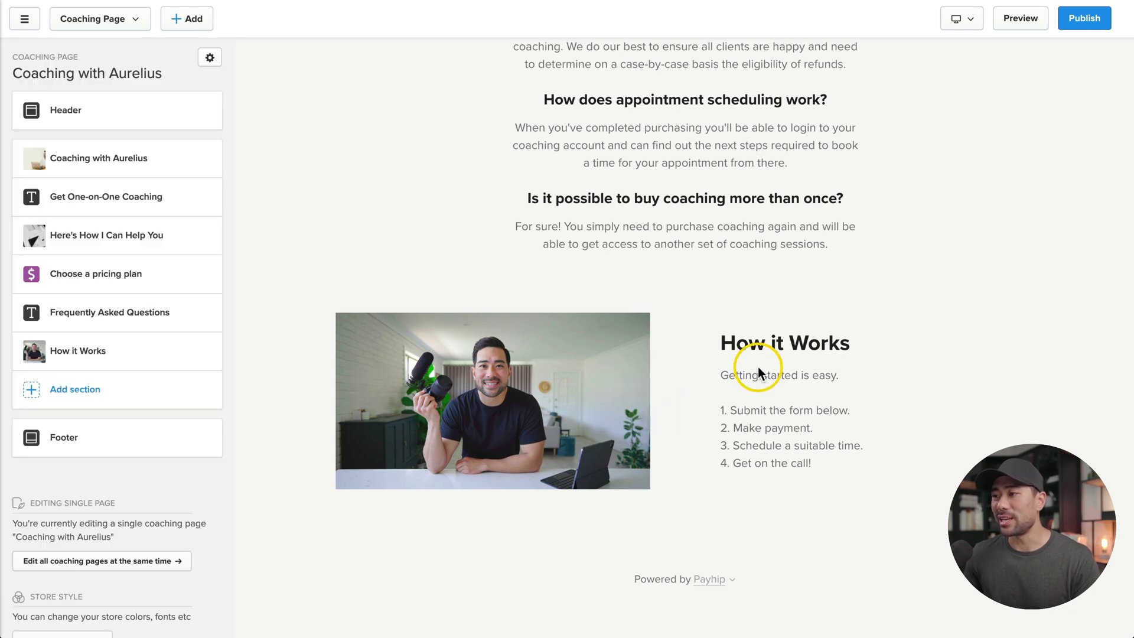
Drag How it Works in the sidebar list above 'Choose a pricing plan'.
scroll(689, 438, up, 6)
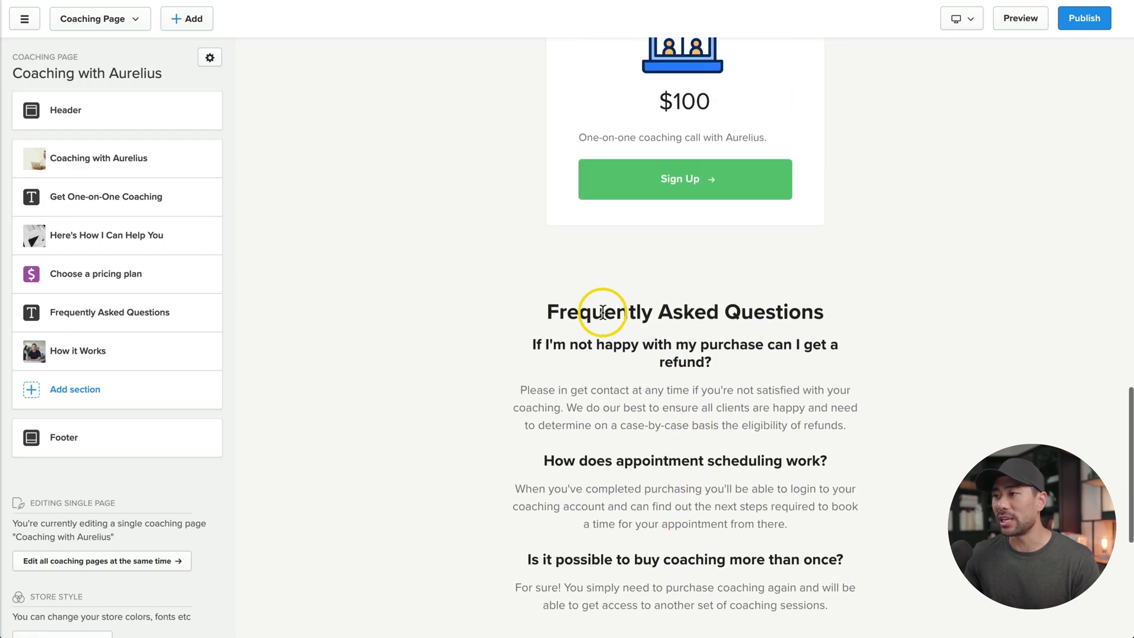
scroll(733, 295, down, 1)
scroll(746, 361, up, 6)
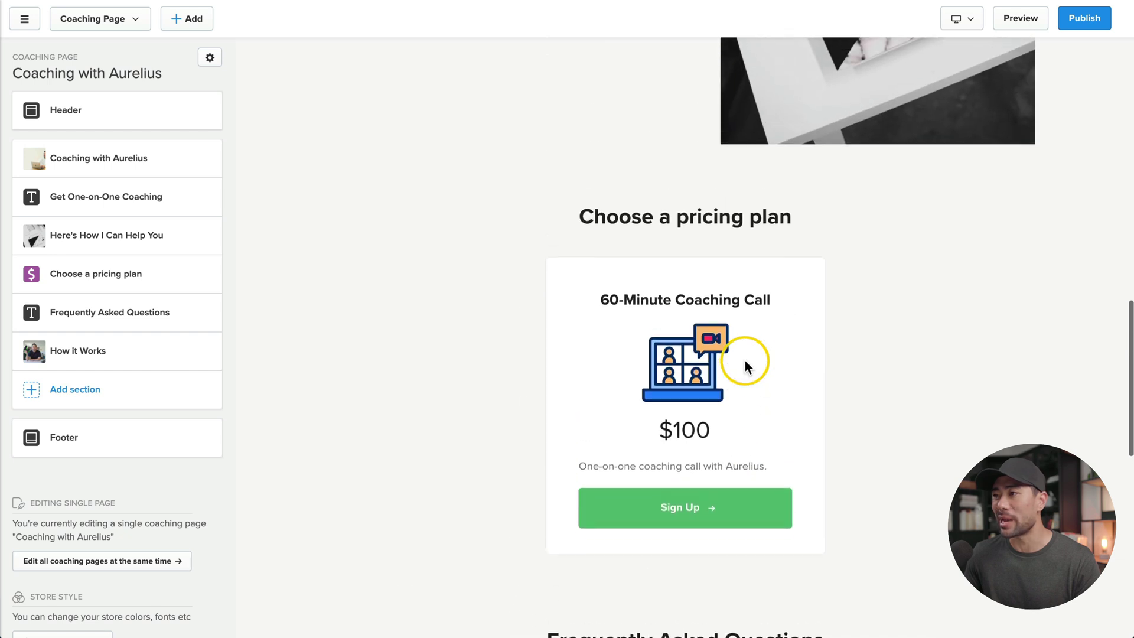
scroll(746, 360, up, 4)
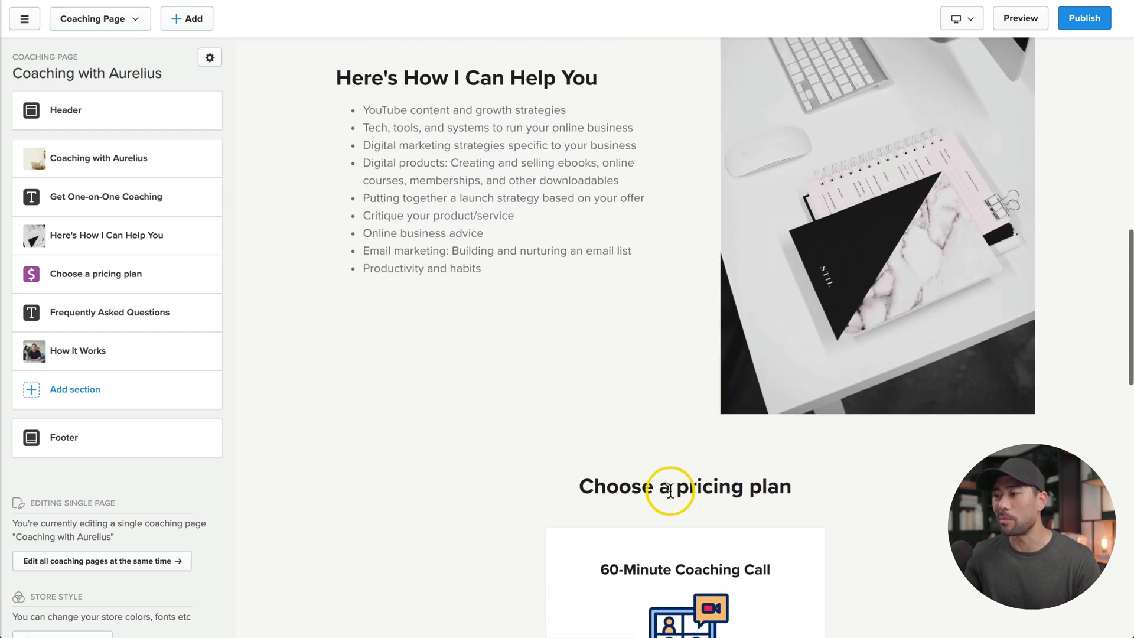
click(30, 353)
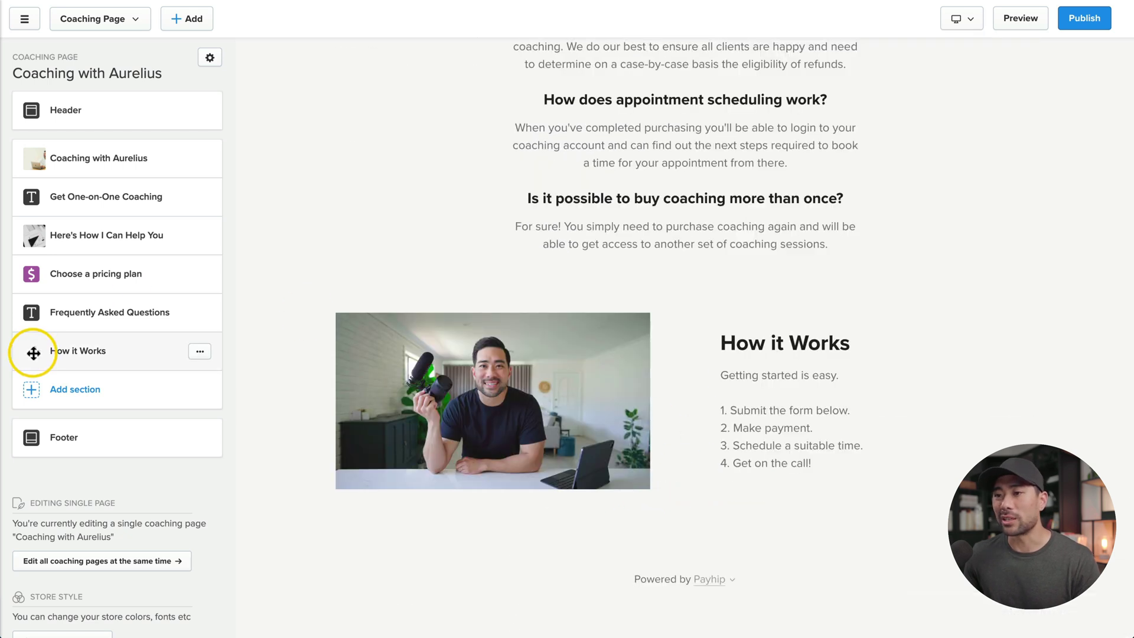
drag(33, 352, 32, 272)
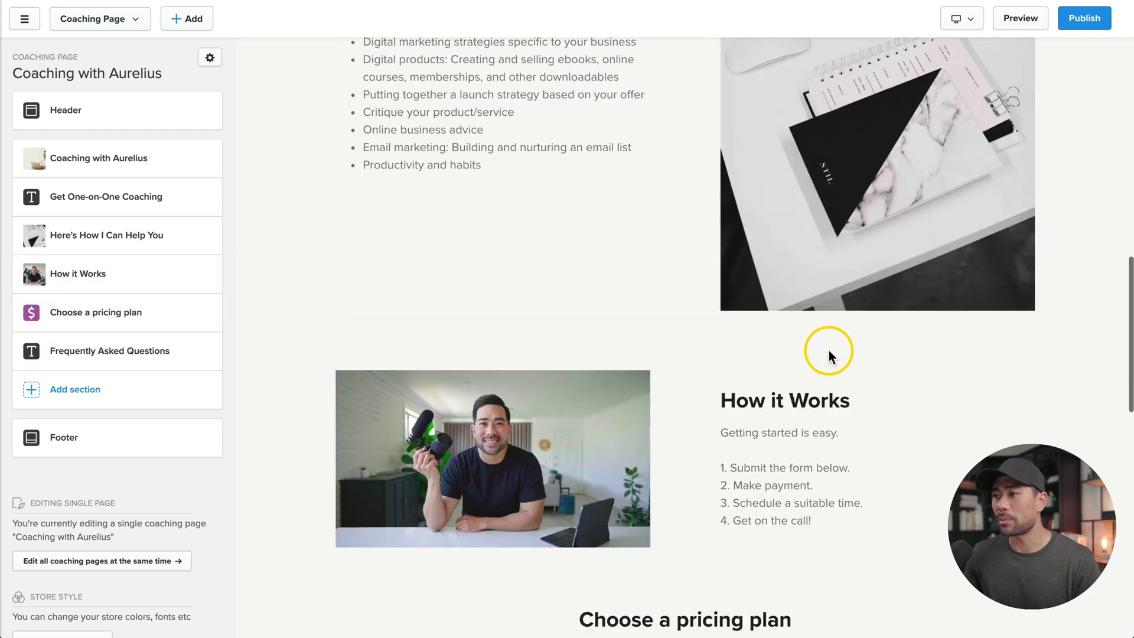
scroll(828, 350, down, 2)
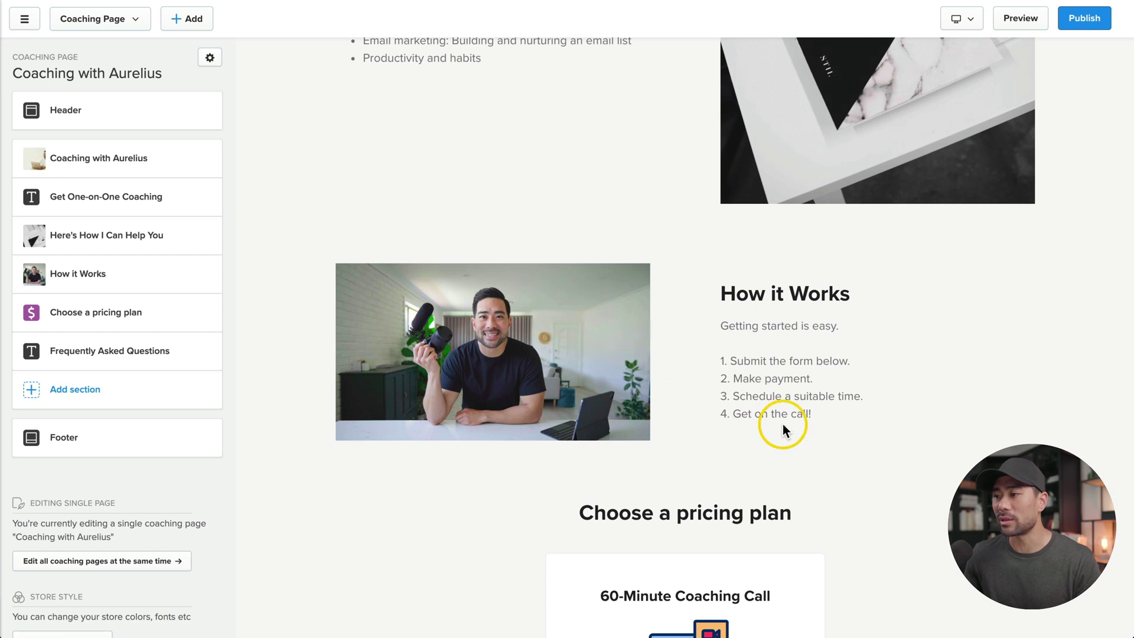
scroll(794, 480, up, 3)
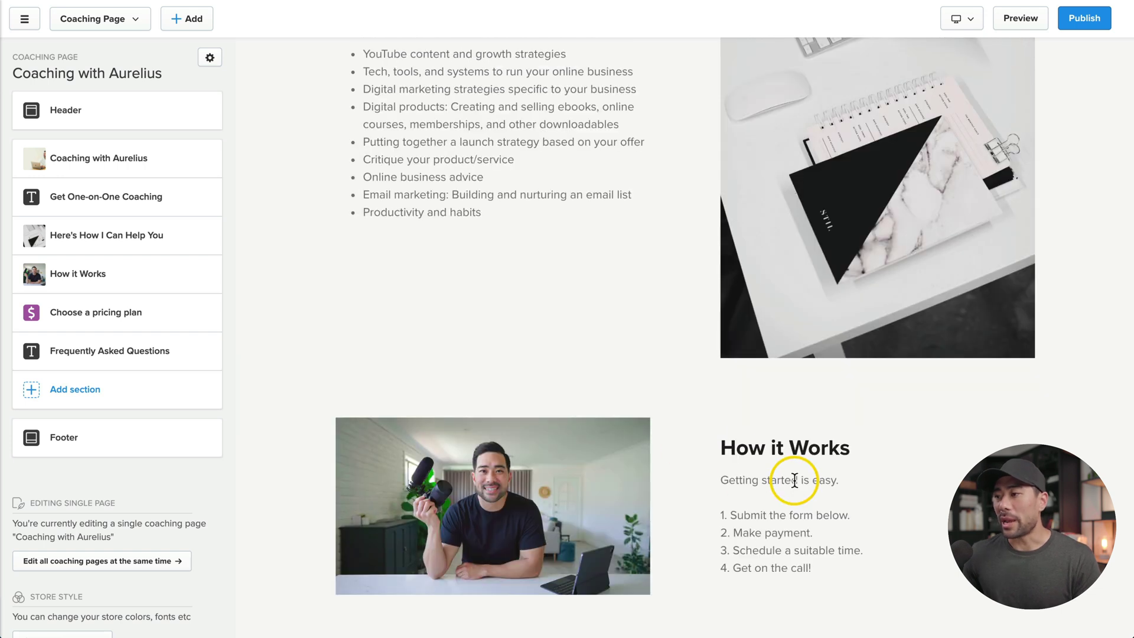
scroll(794, 480, down, 10)
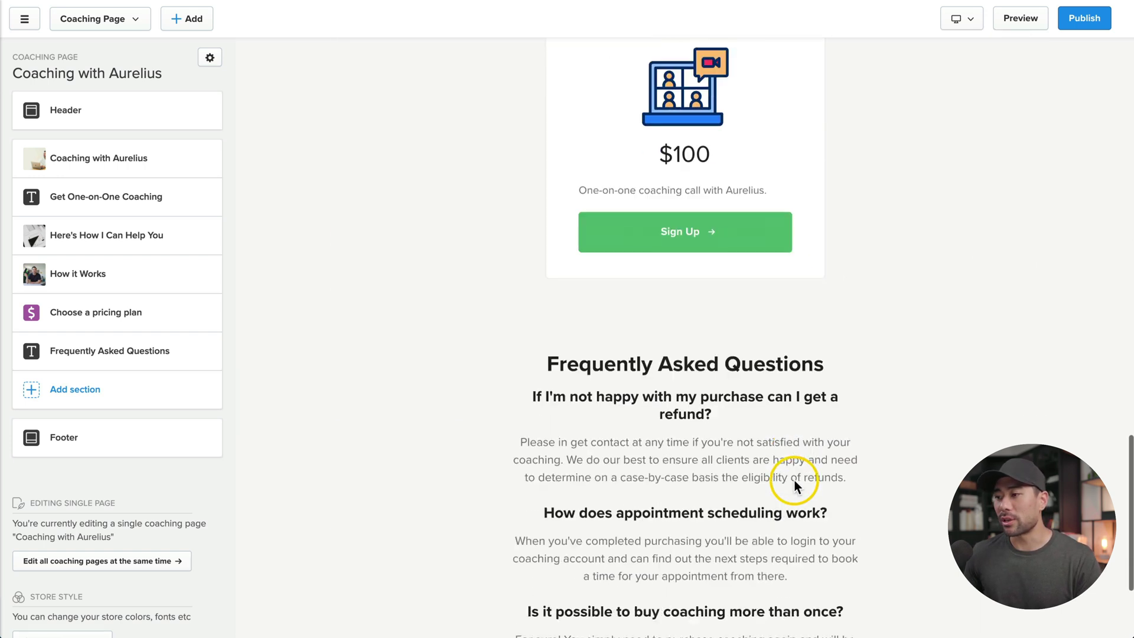
scroll(794, 480, down, 3)
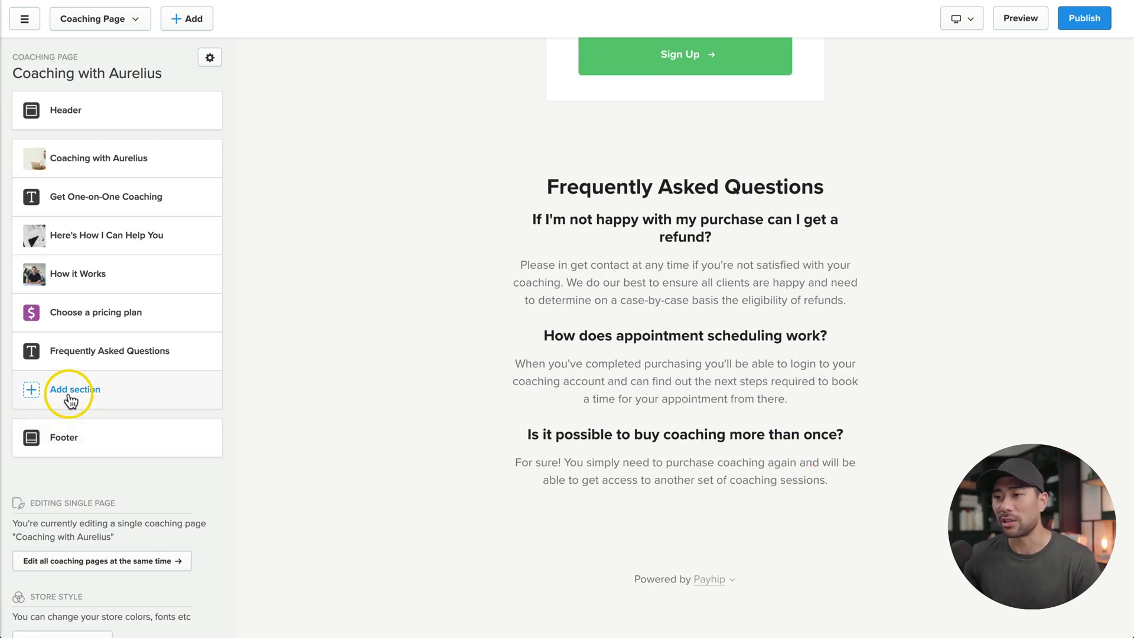
scroll(562, 620, up, 10)
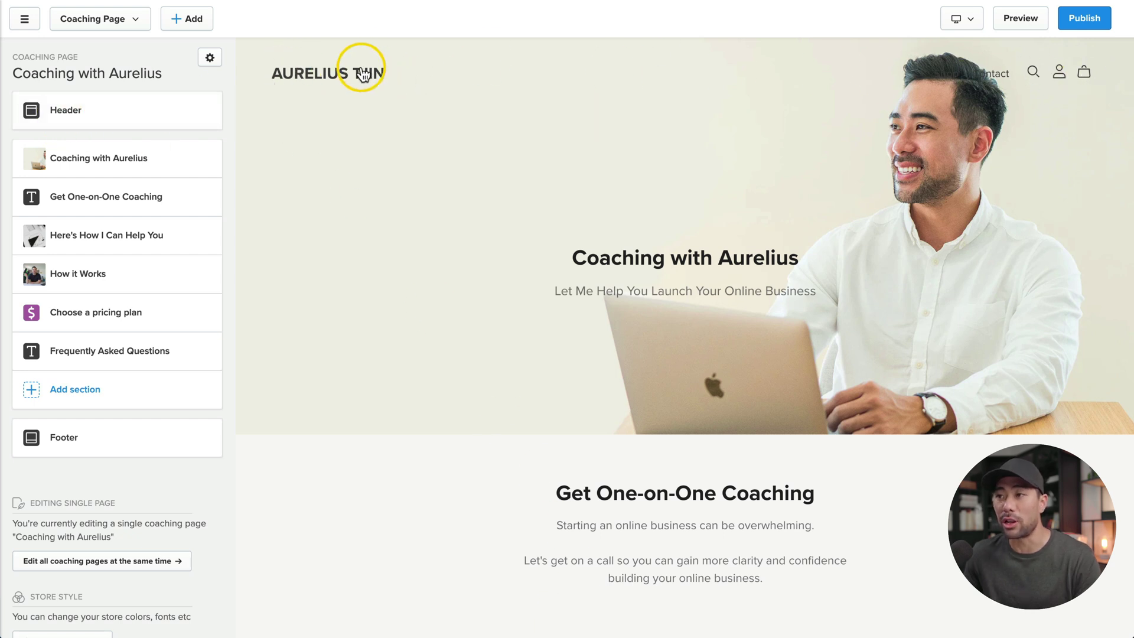
Leave the store logo unchanged, publish the store changes and visit the live store.
click(70, 112)
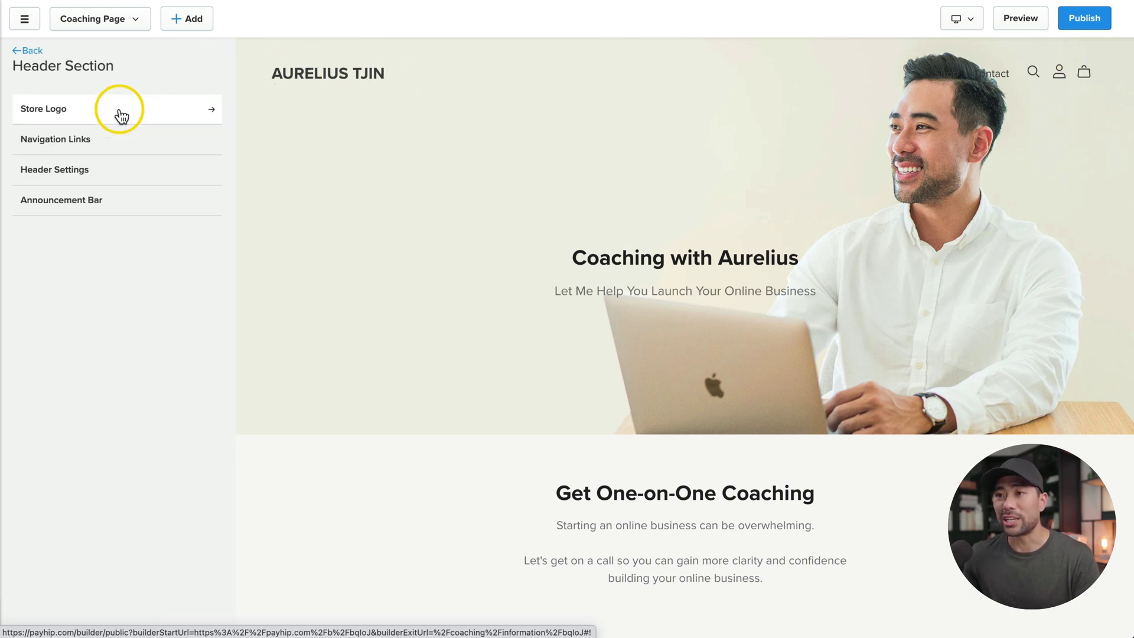
click(59, 111)
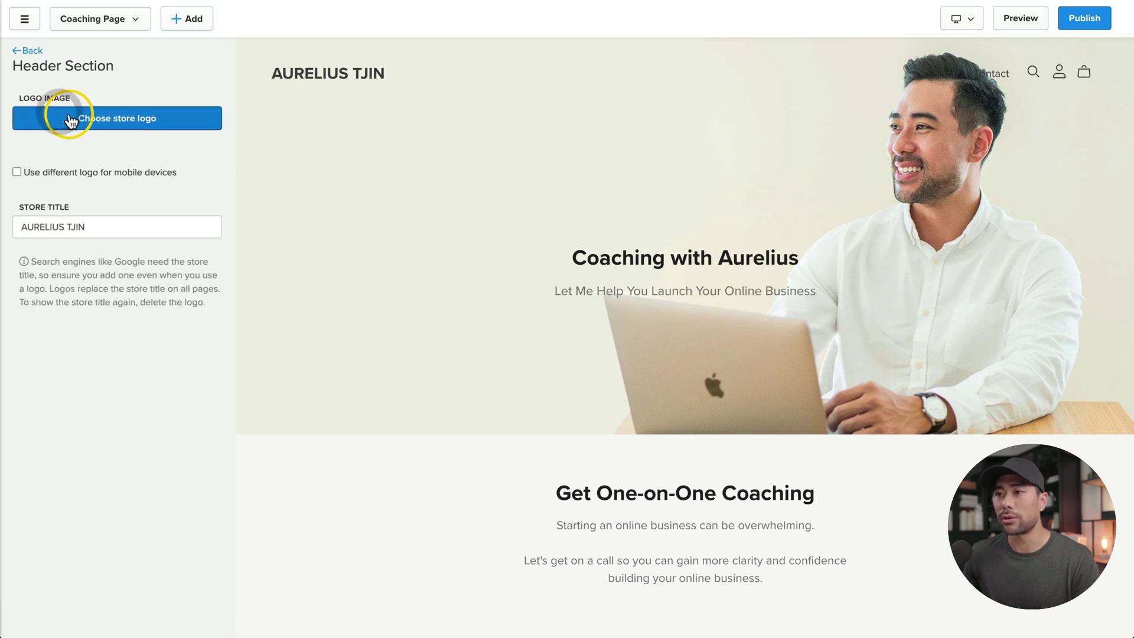
key(Escape)
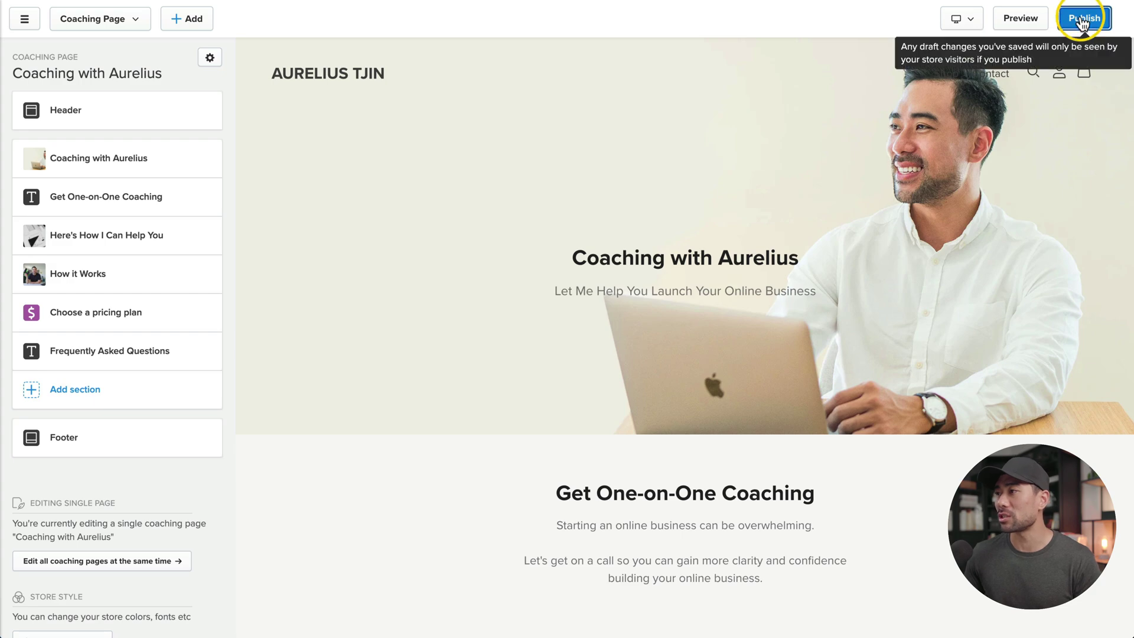
click(1084, 18)
click(487, 235)
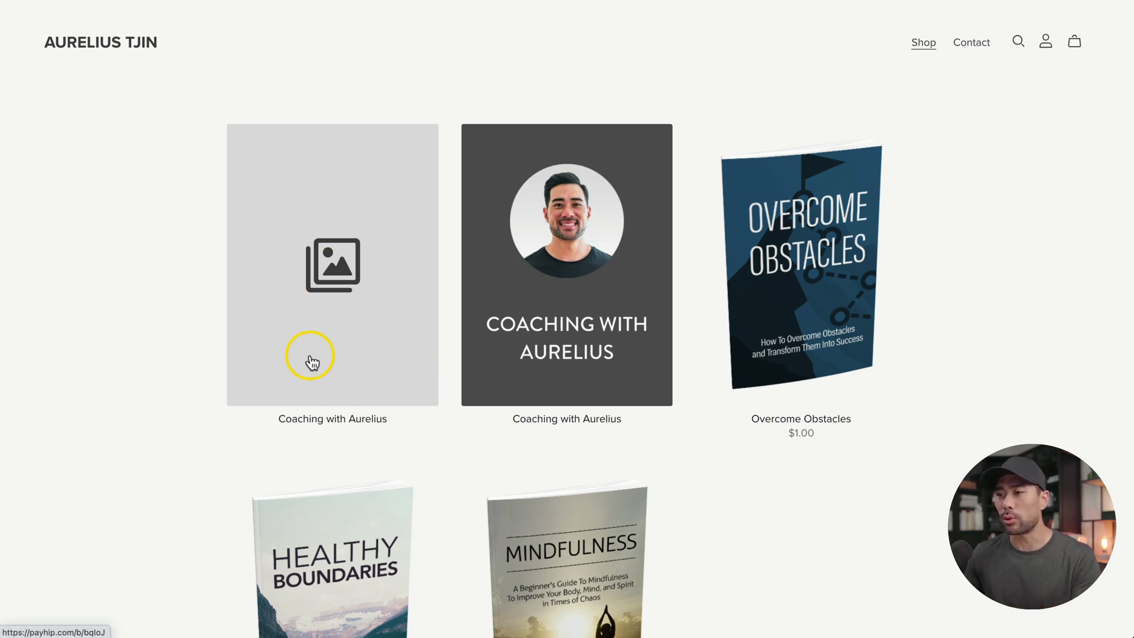
Open the Coaching with Aurelius product page from the live shop and review it.
click(341, 342)
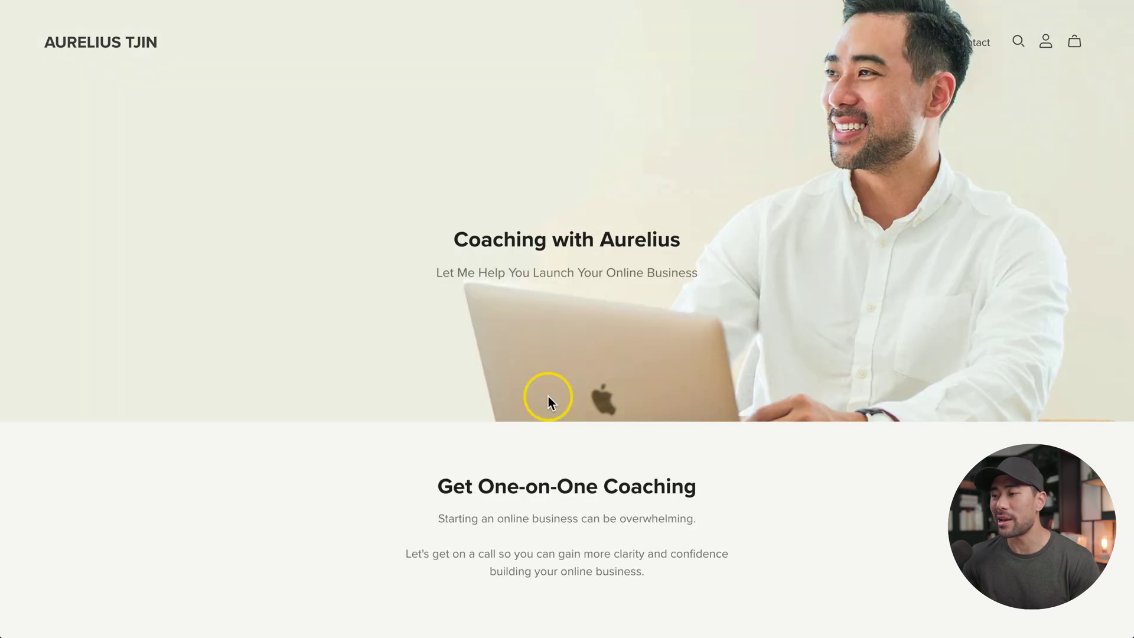
scroll(546, 397, down, 15)
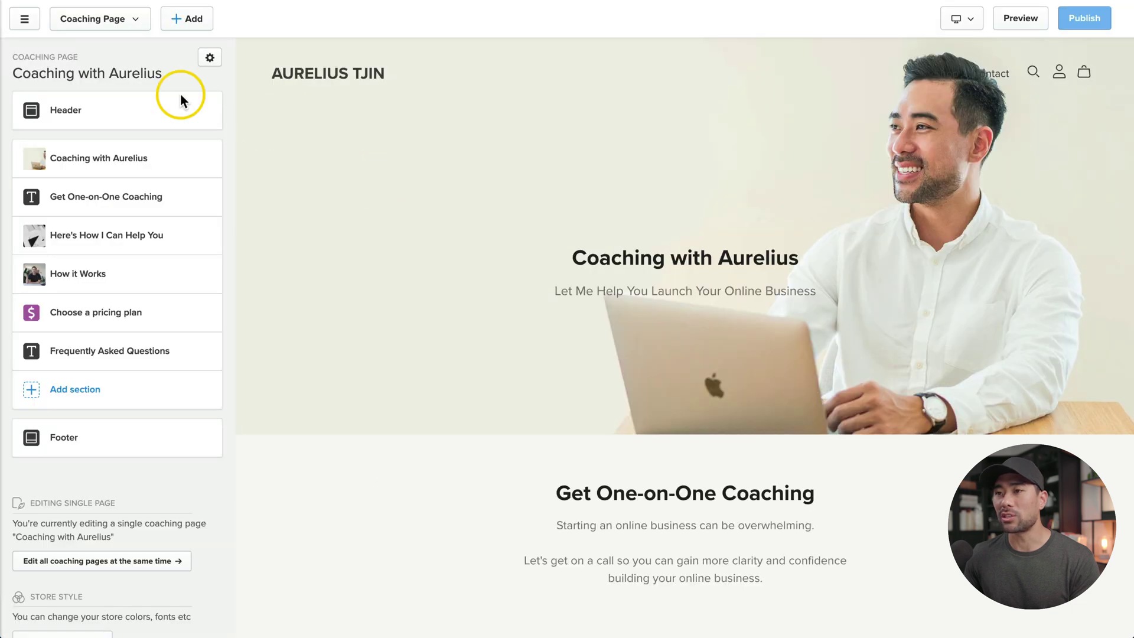
Exit the store builder, upload the portrait thumbnail, add author name and profile photo, then save.
click(24, 18)
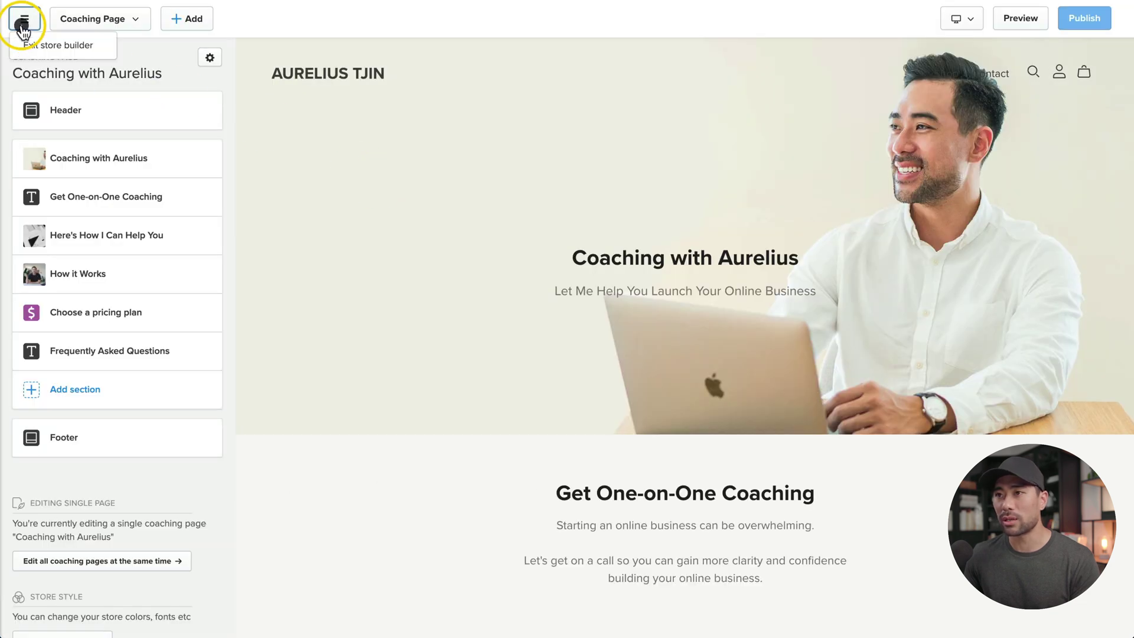
click(44, 54)
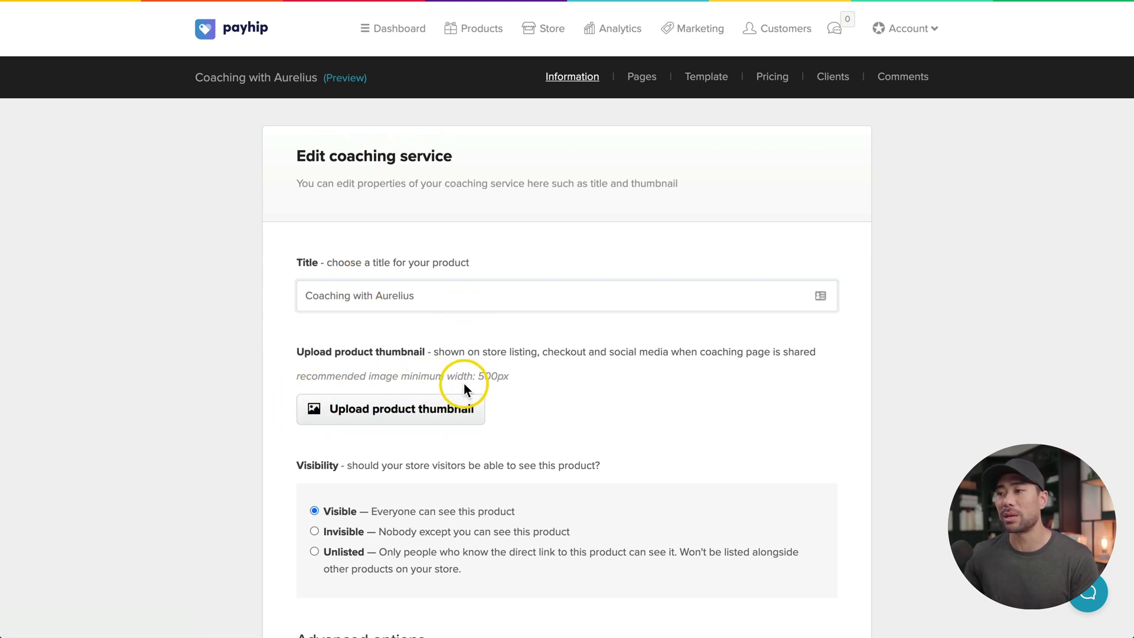
click(403, 421)
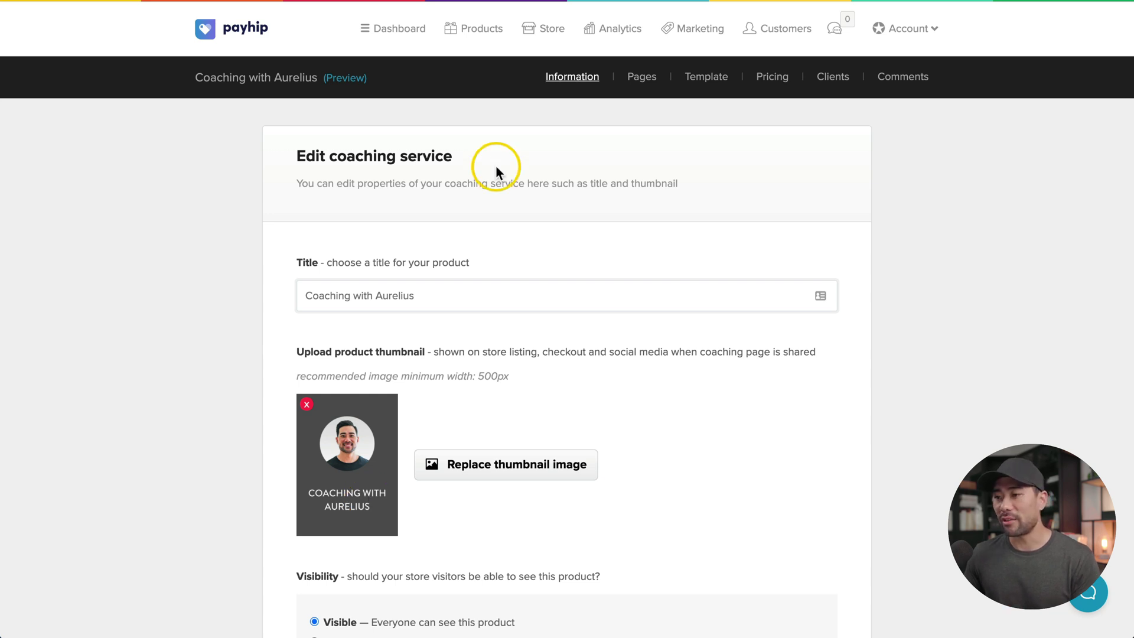
scroll(495, 165, down, 10)
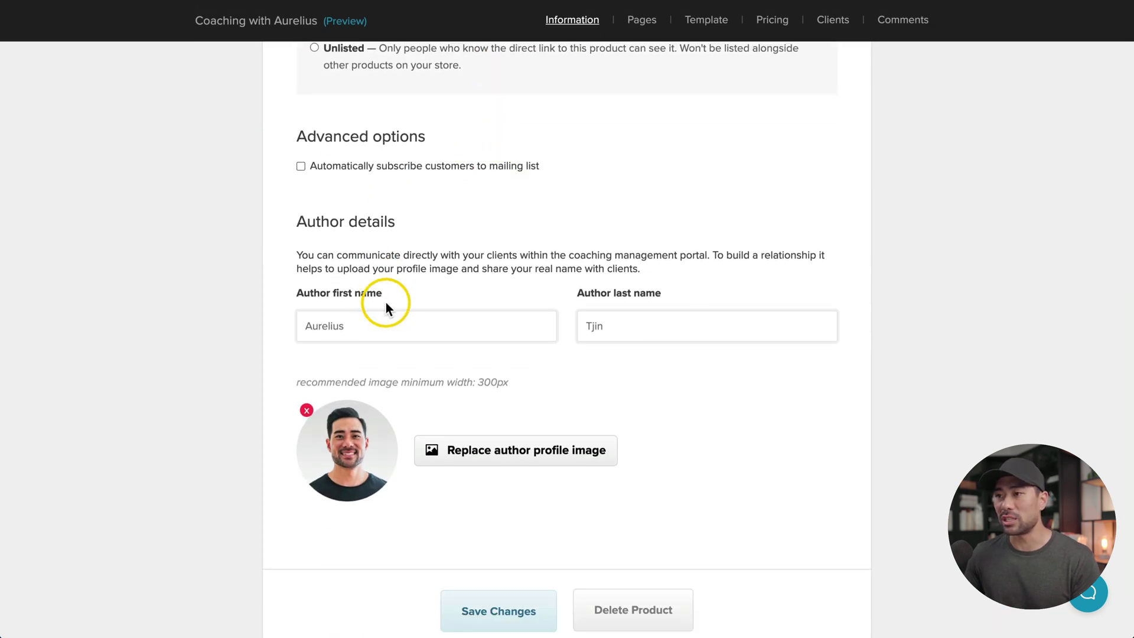
click(353, 335)
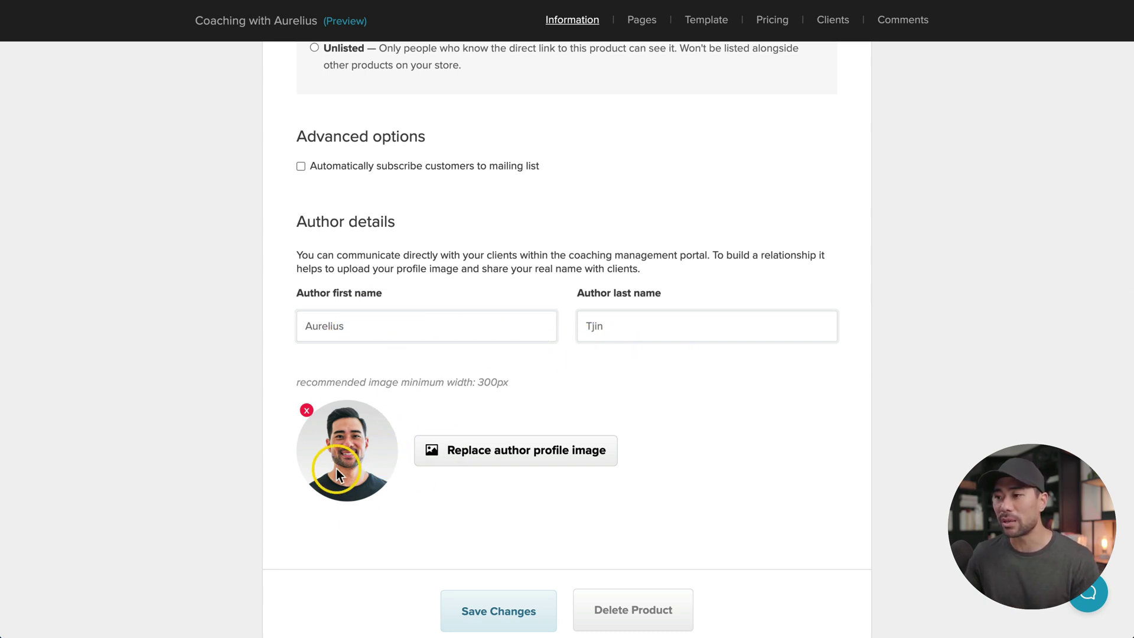
scroll(385, 460, down, 1)
click(539, 573)
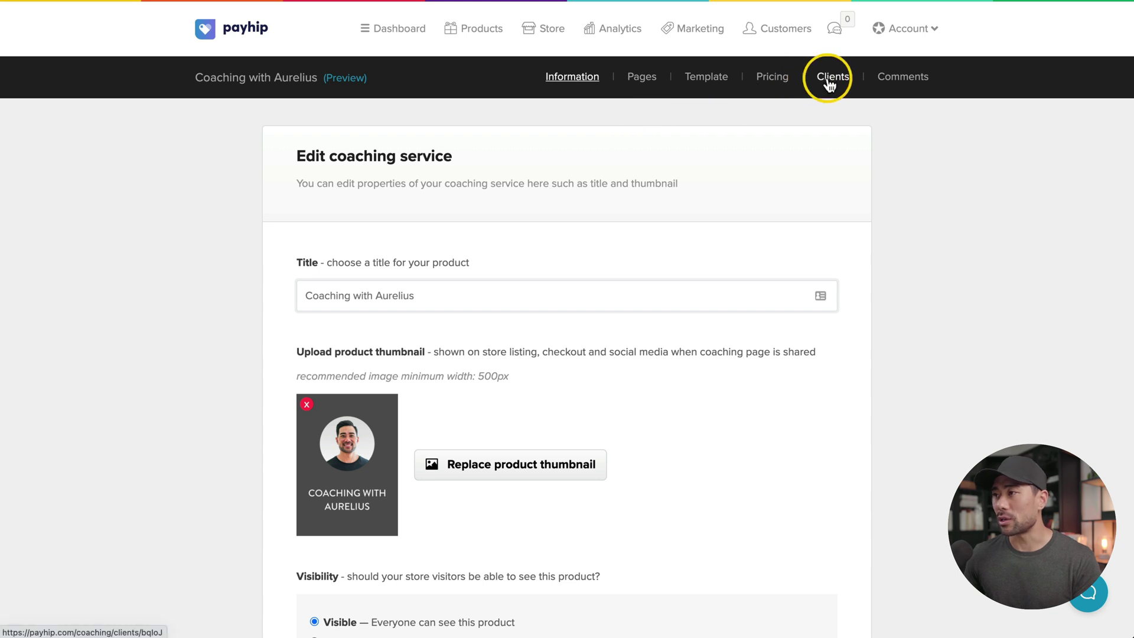
Preview the test client's portal and start a milestone titled and described 'Week 1'.
click(831, 83)
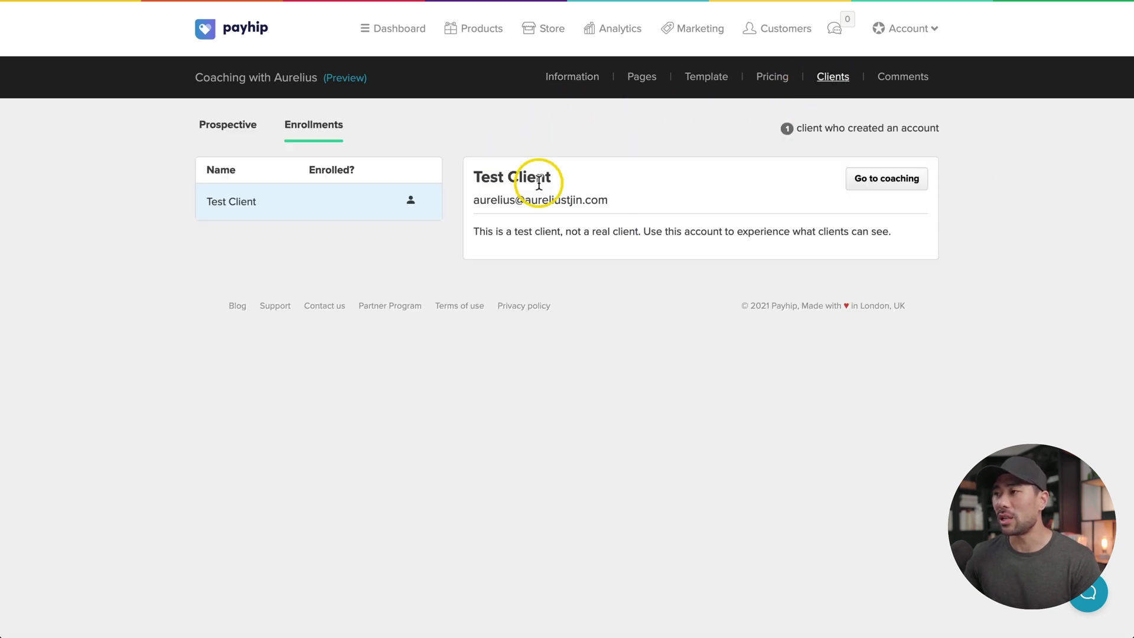
click(886, 189)
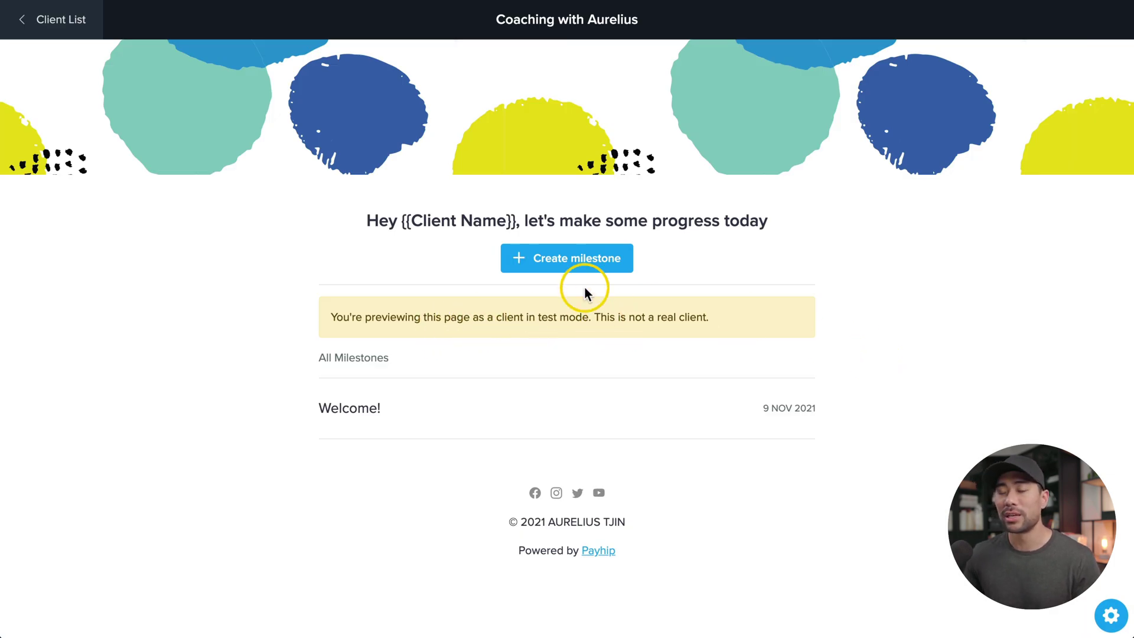
click(558, 260)
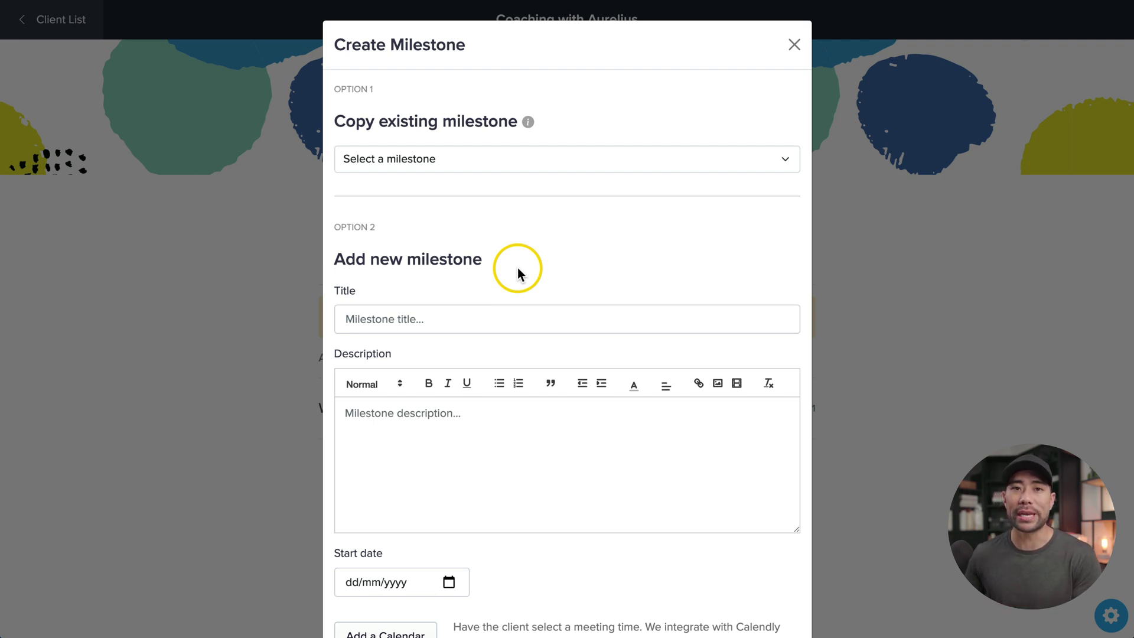
click(518, 319)
text(Week 1)
click(418, 413)
text(W)
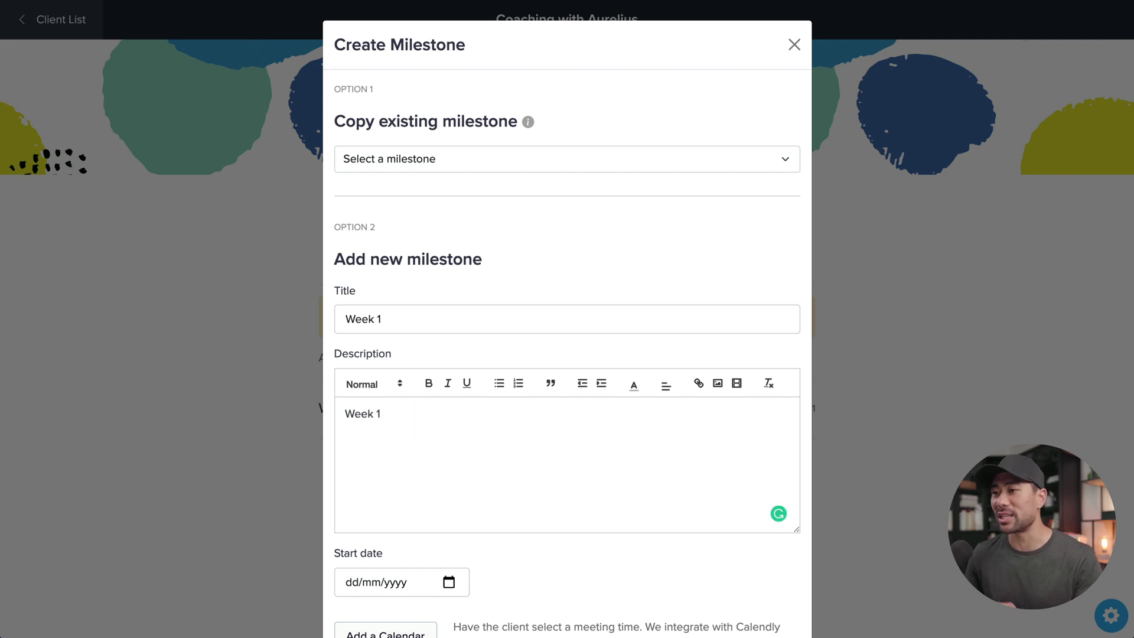
Set the milestone start date to 9 November 2021 and create it.
scroll(445, 429, down, 1)
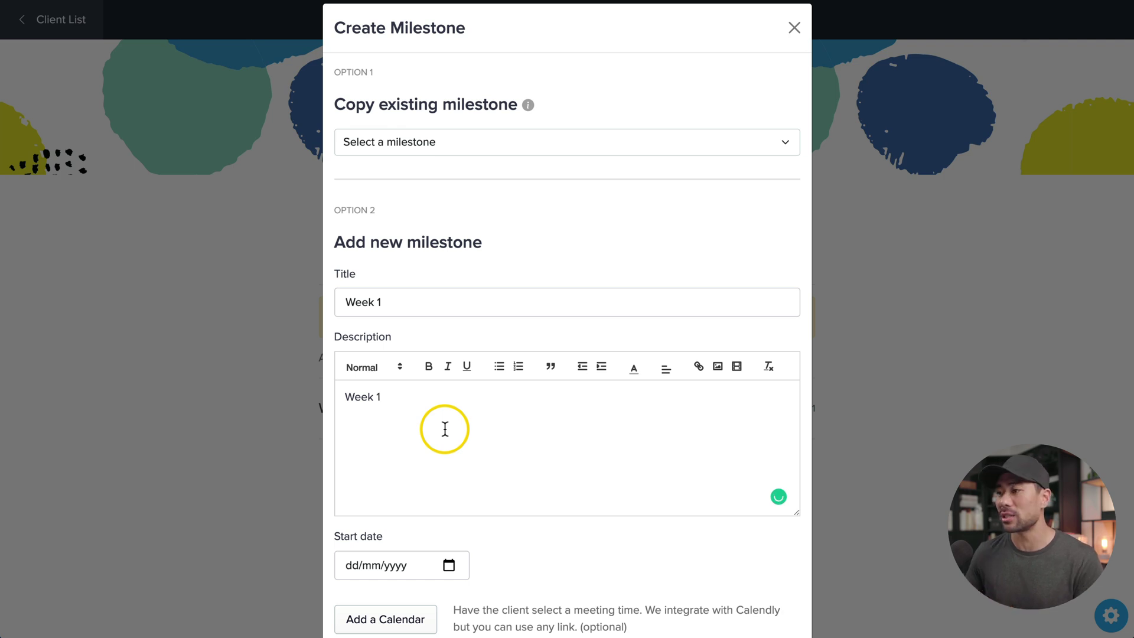
scroll(445, 428, down, 5)
click(449, 320)
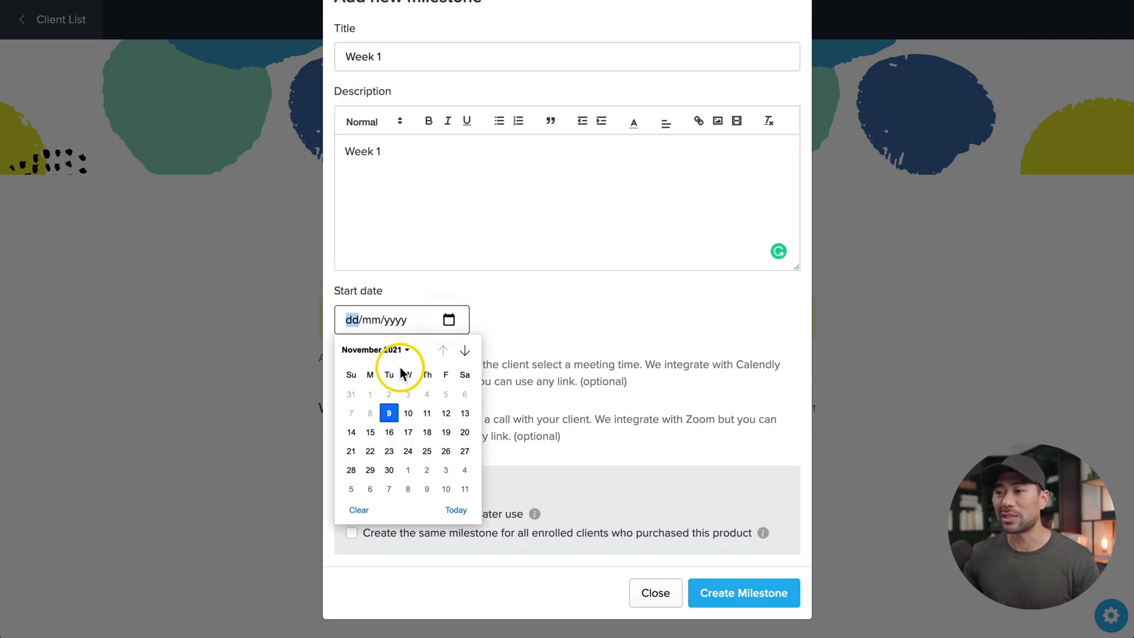
click(388, 414)
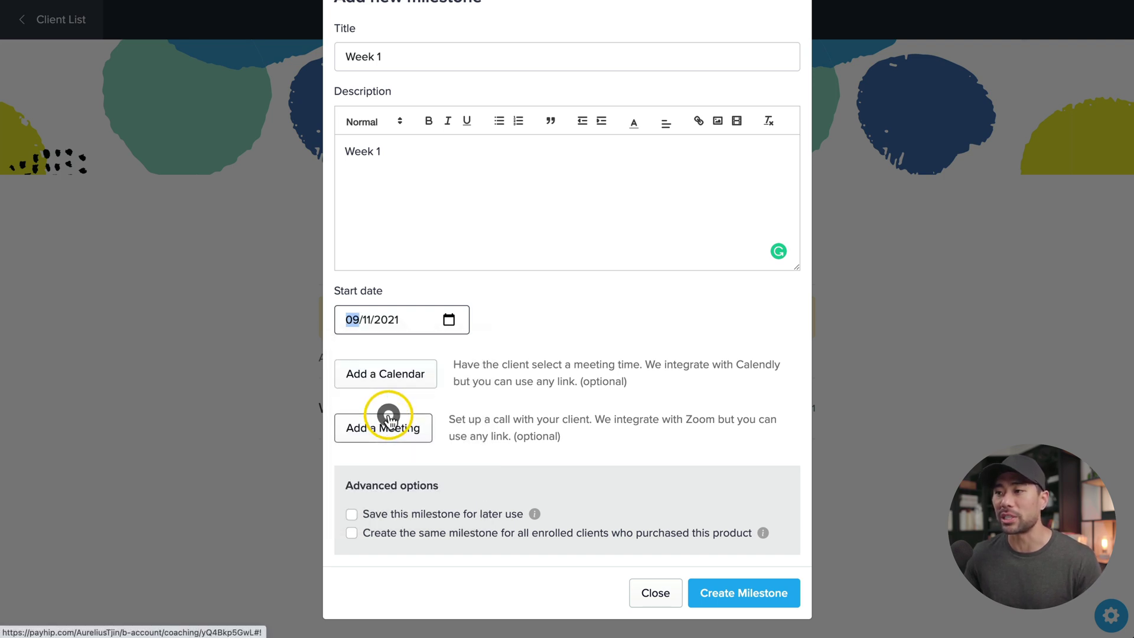
click(580, 337)
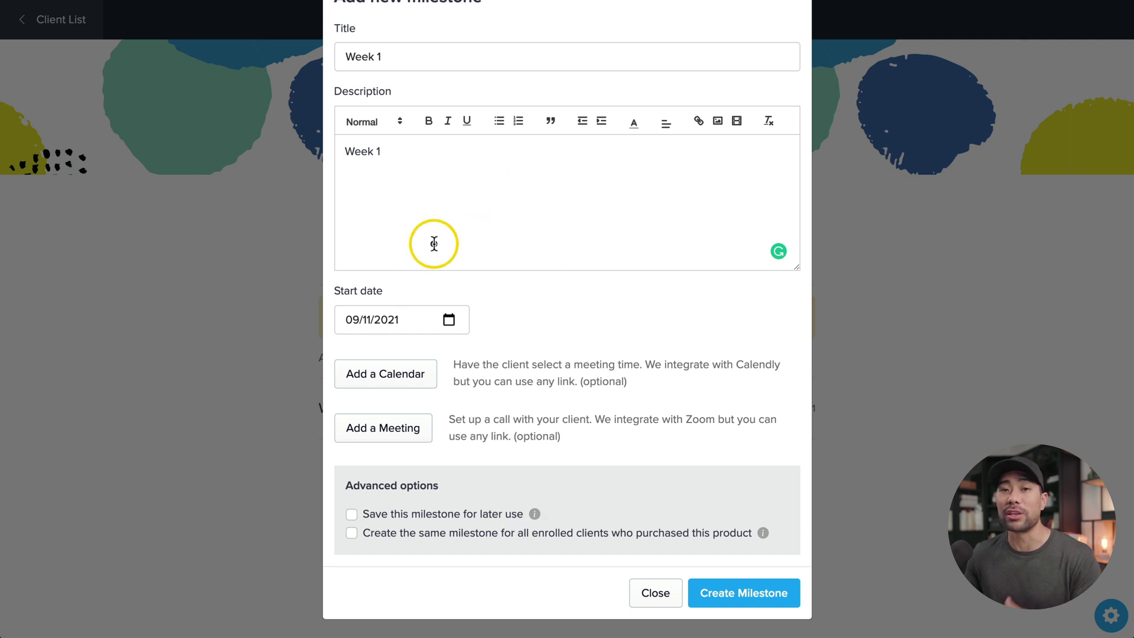
click(436, 240)
click(464, 223)
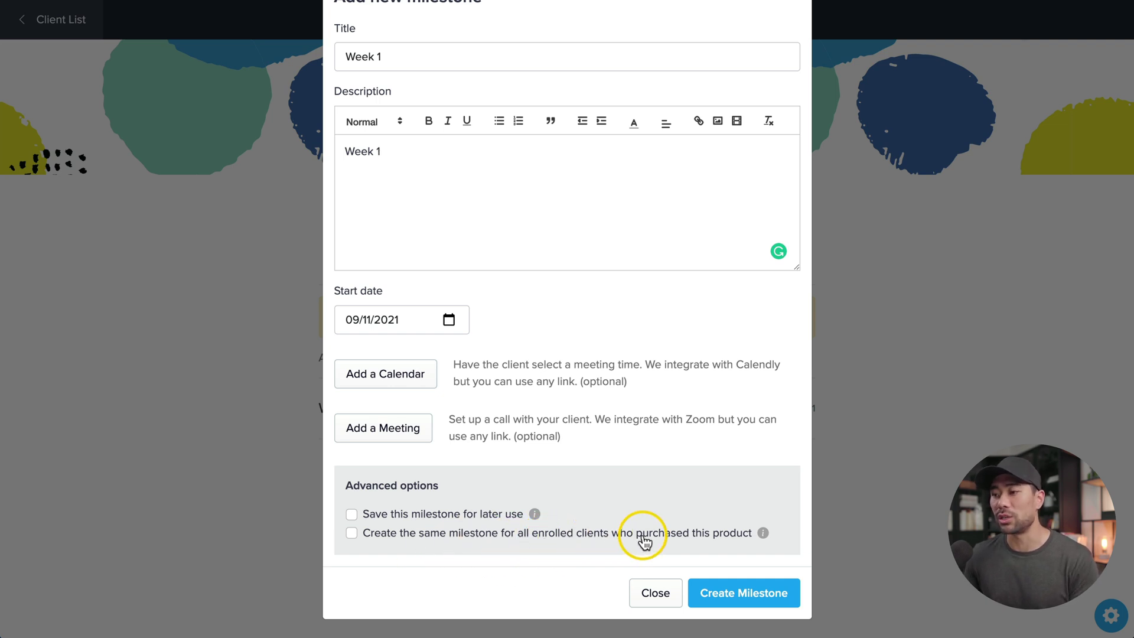
click(732, 597)
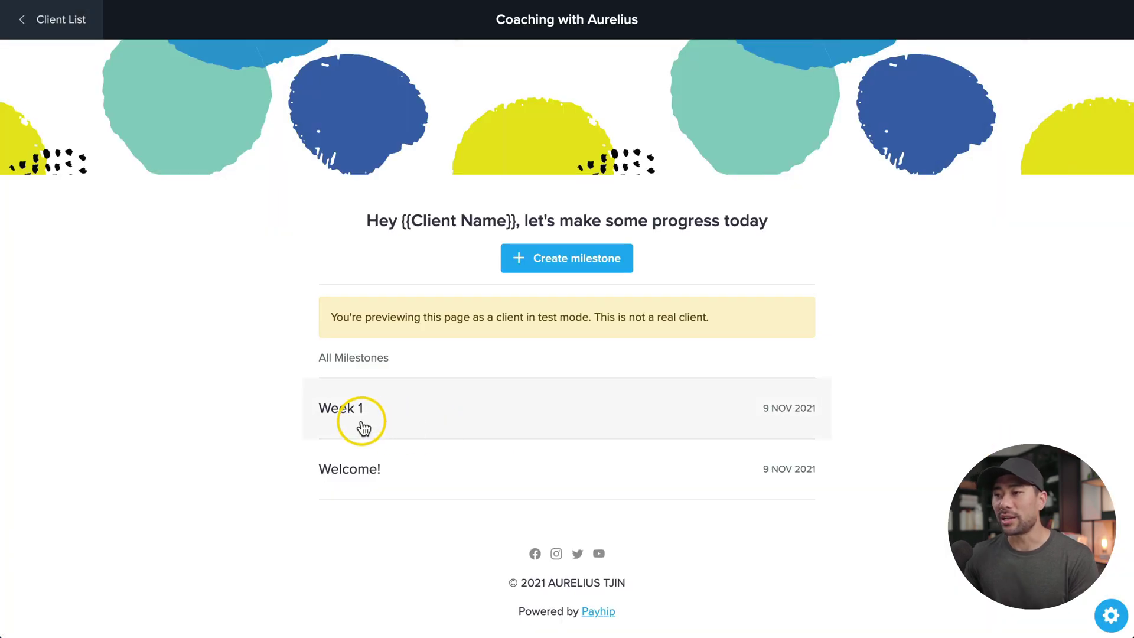
Open the Welcome! milestone and scroll down to its comment box.
click(361, 473)
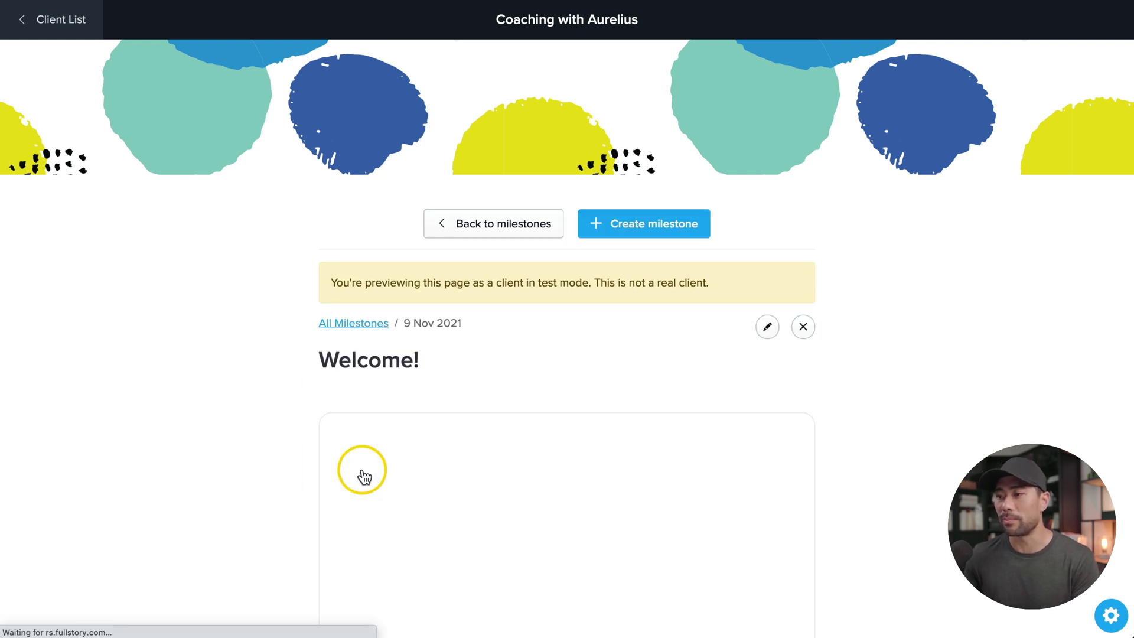
scroll(787, 350, down, 3)
scroll(790, 350, down, 4)
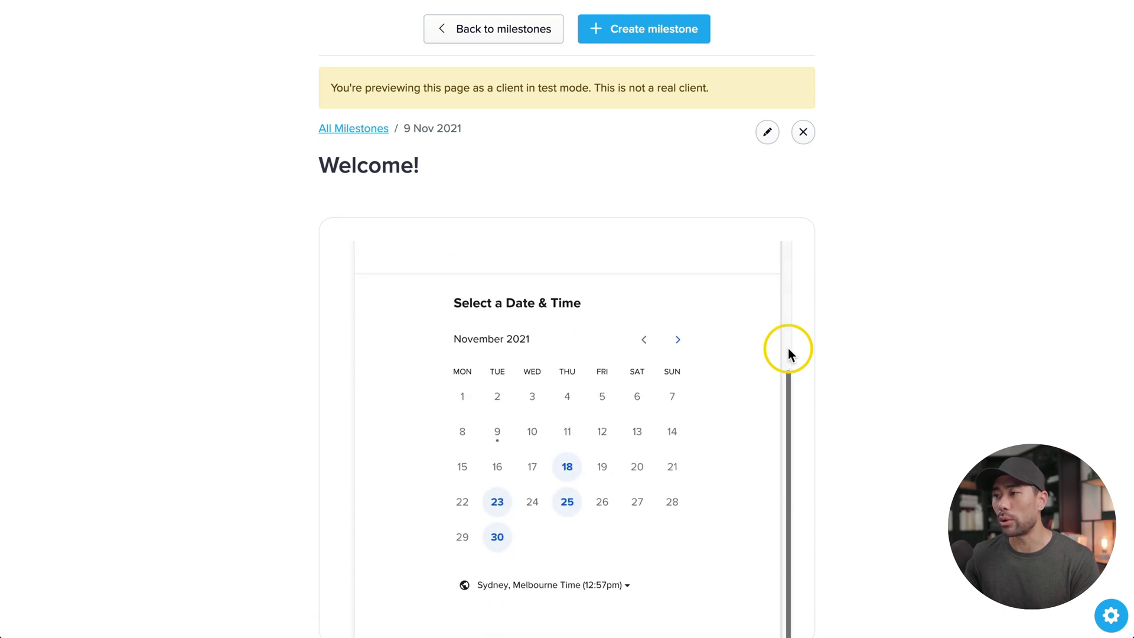
scroll(849, 365, down, 5)
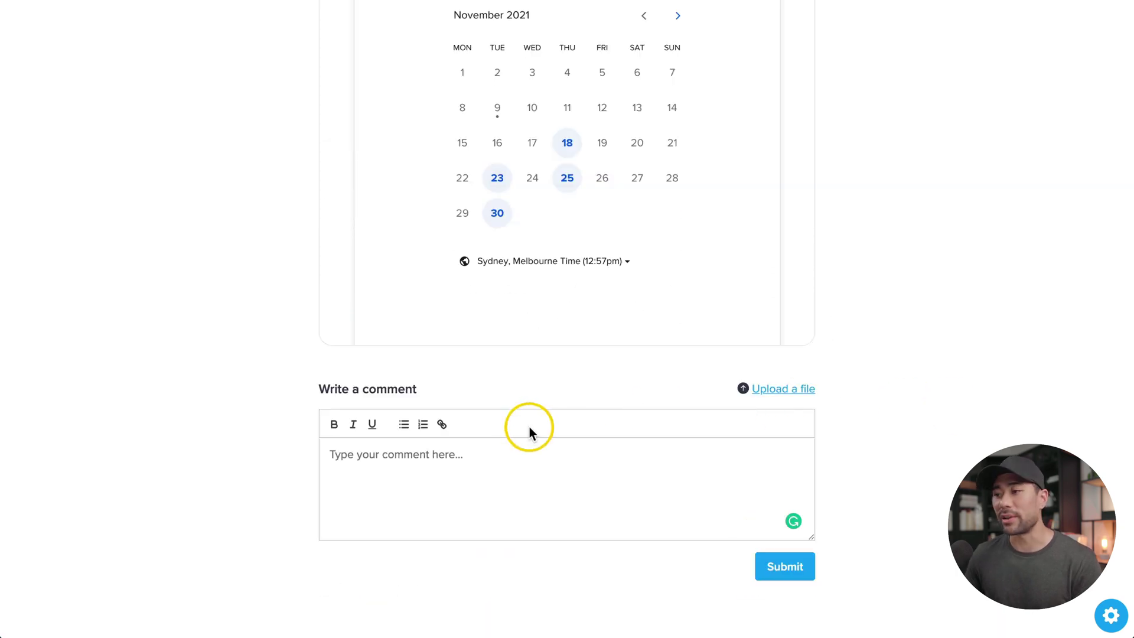
Start a milestone comment reading 'Hel', then view the coaching comments and their status filter.
click(406, 459)
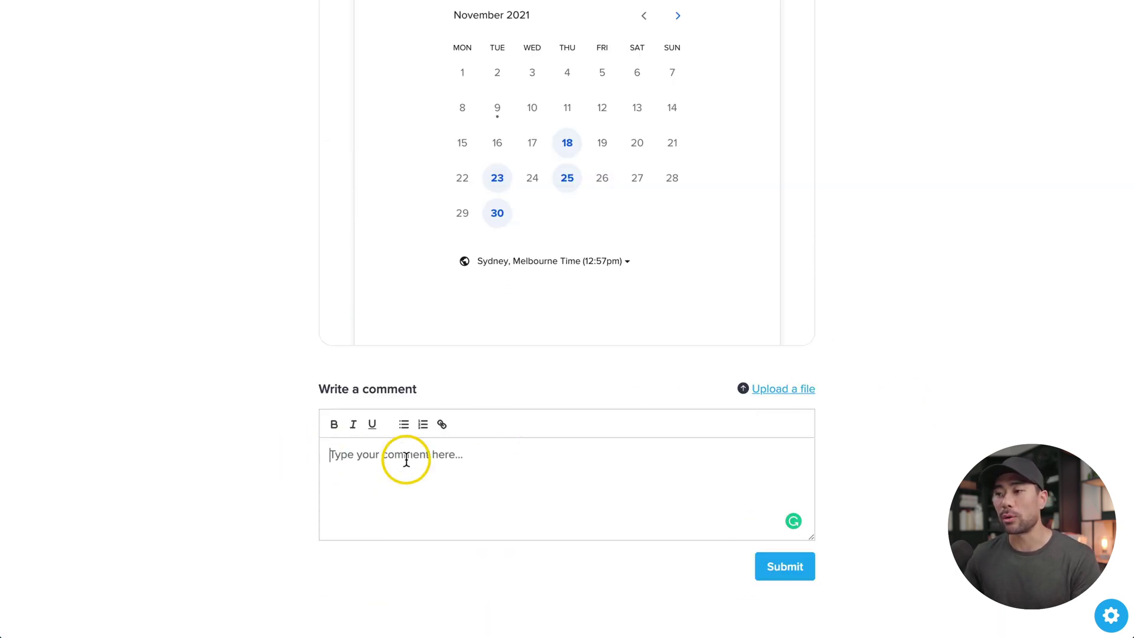
click(407, 459)
click(407, 459)
text(Hel)
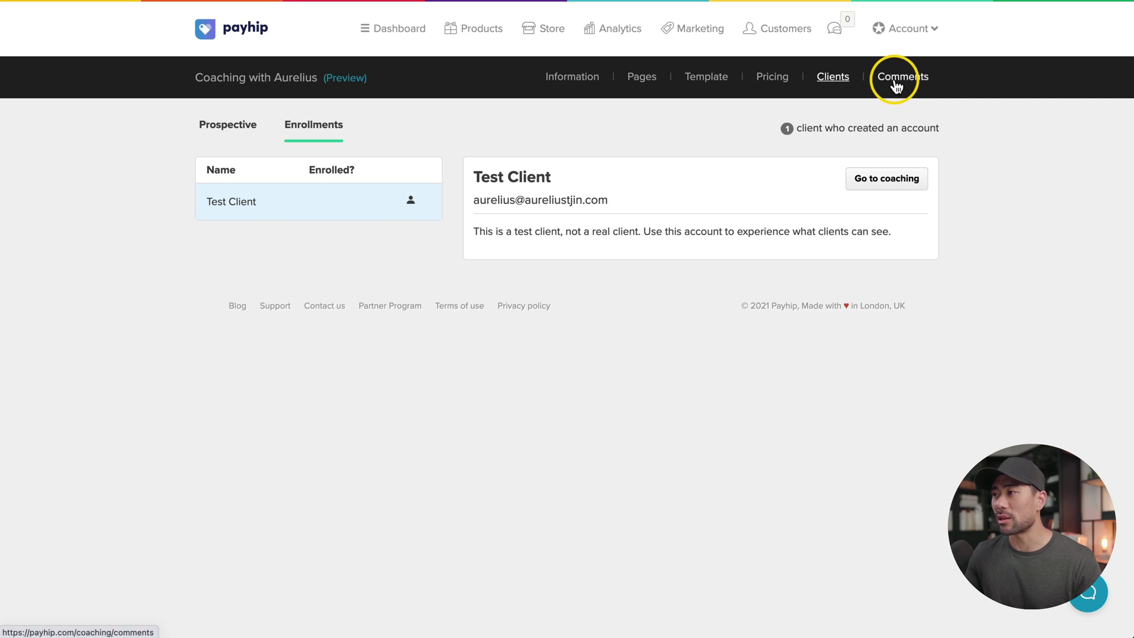
click(896, 85)
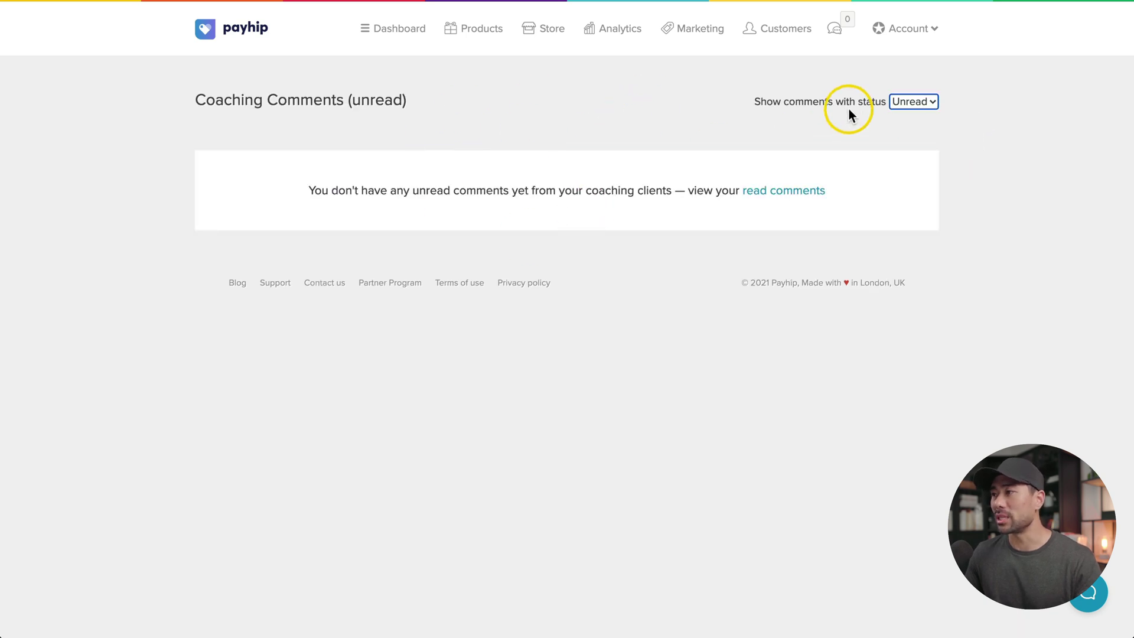
click(903, 103)
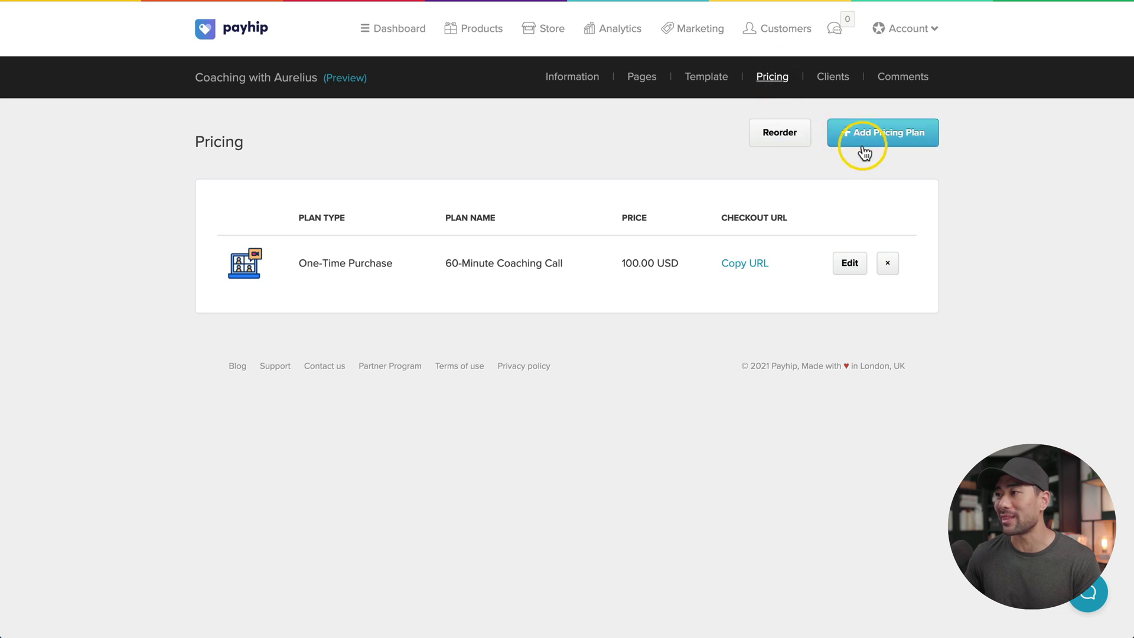
Add a 'Monthly Coaching' subscription pricing plan charging 500 USD per month.
click(899, 142)
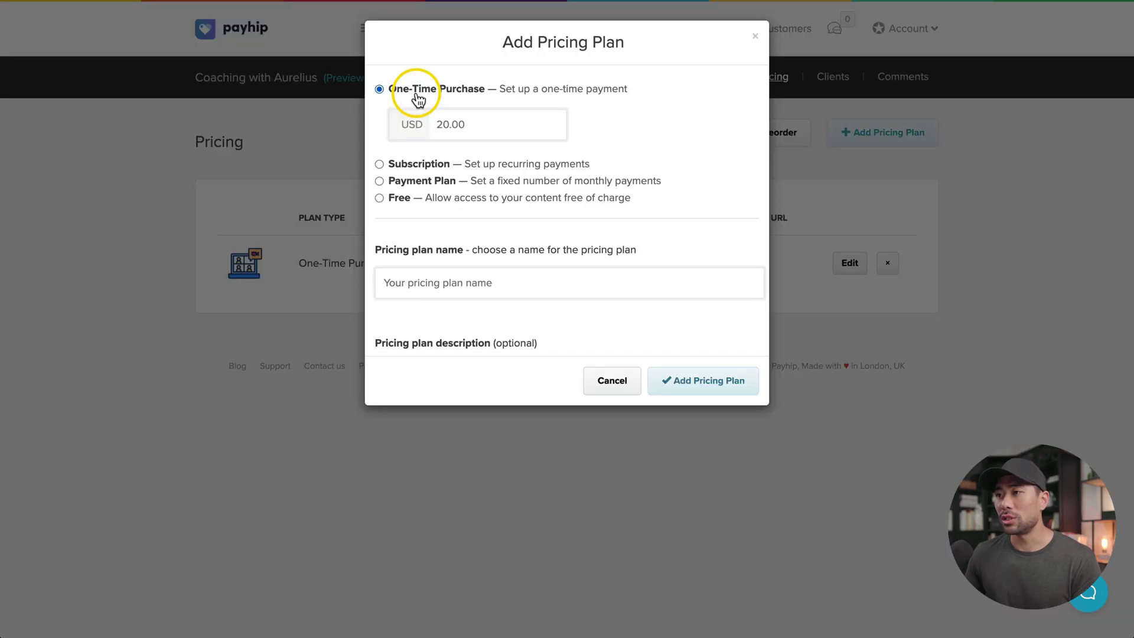
click(421, 164)
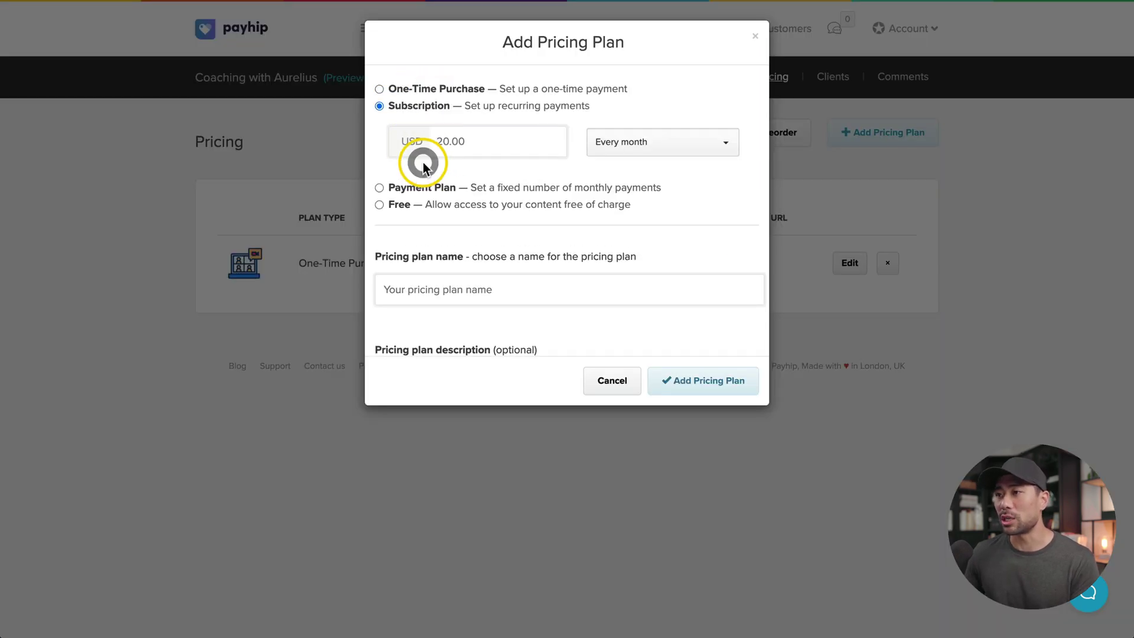
click(426, 187)
click(404, 203)
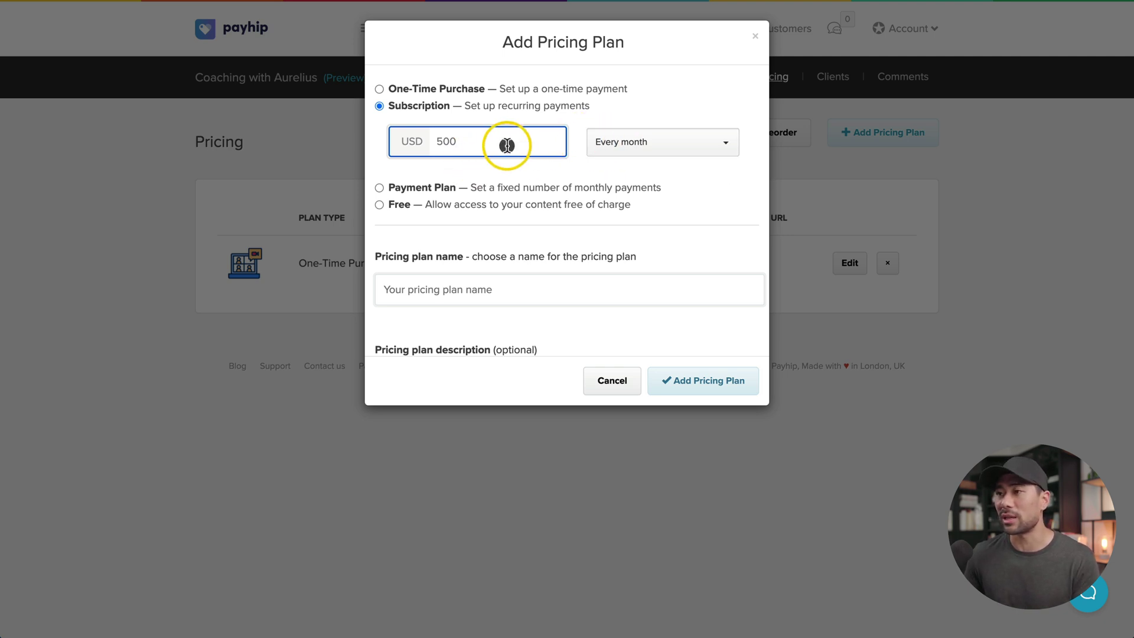
click(432, 253)
text(Monthly Coaching)
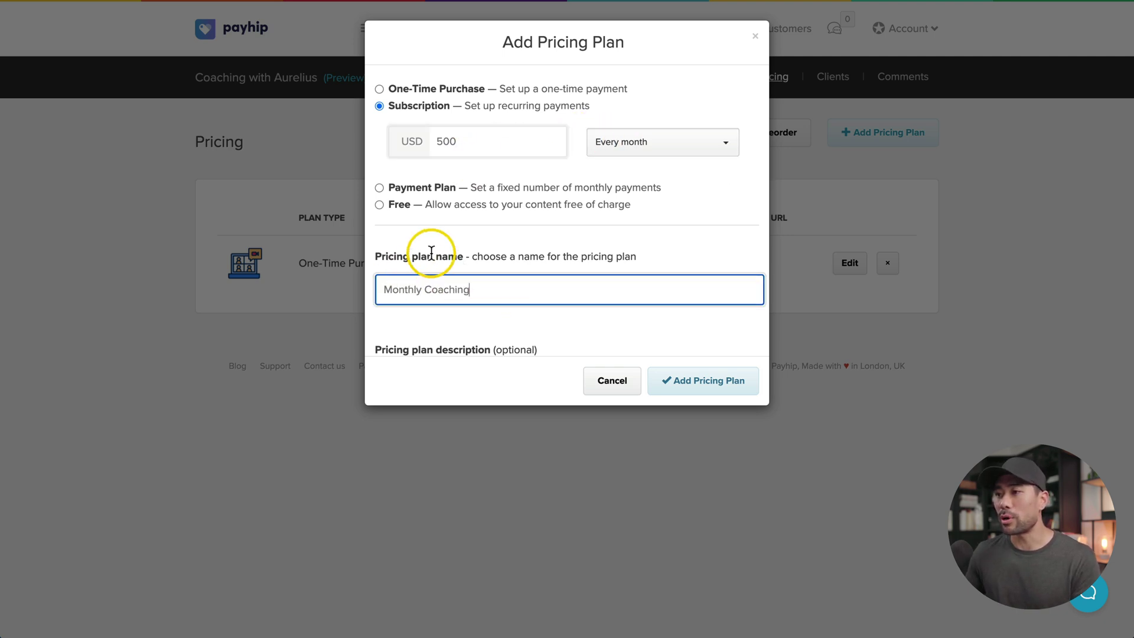
click(706, 384)
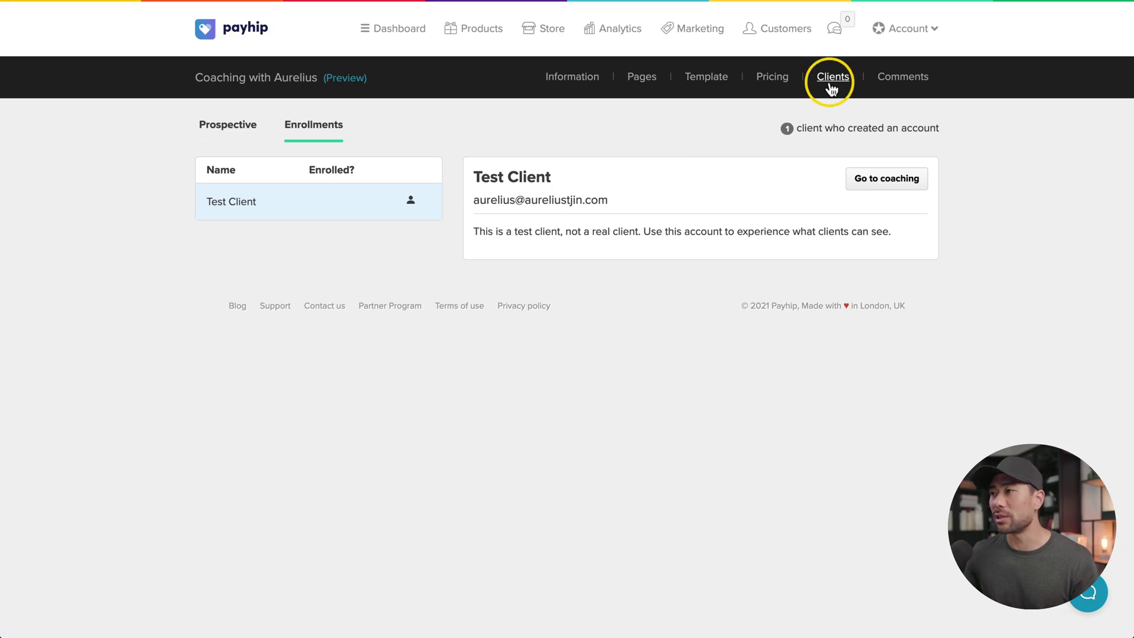
Review the prospective clients, then open the Post Intake page for editing from the page links.
click(242, 133)
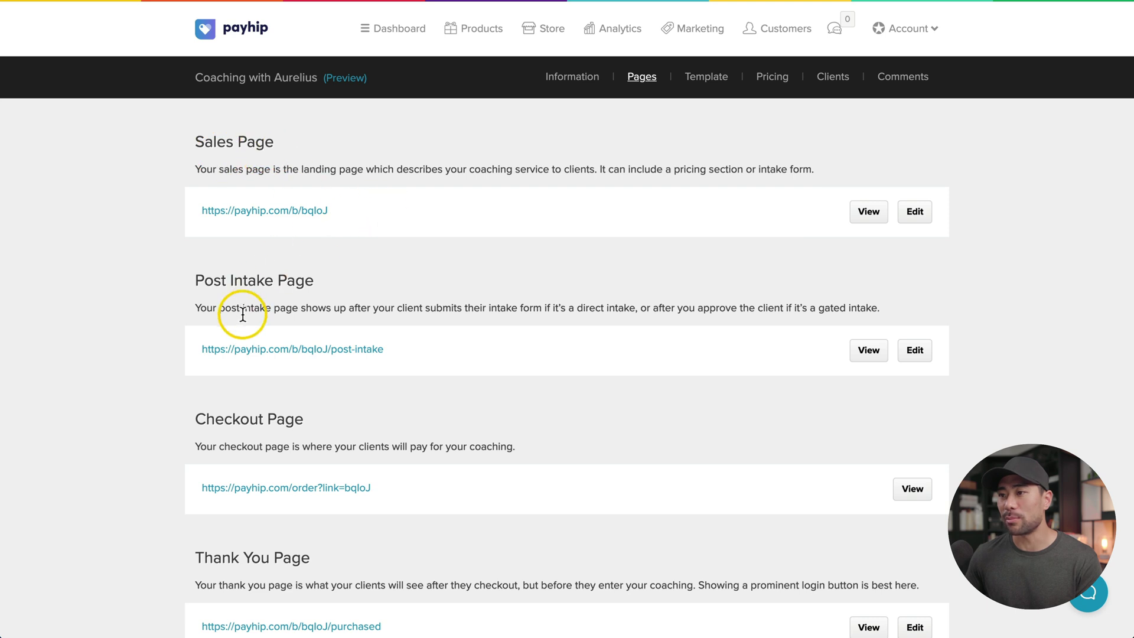
scroll(417, 332, down, 2)
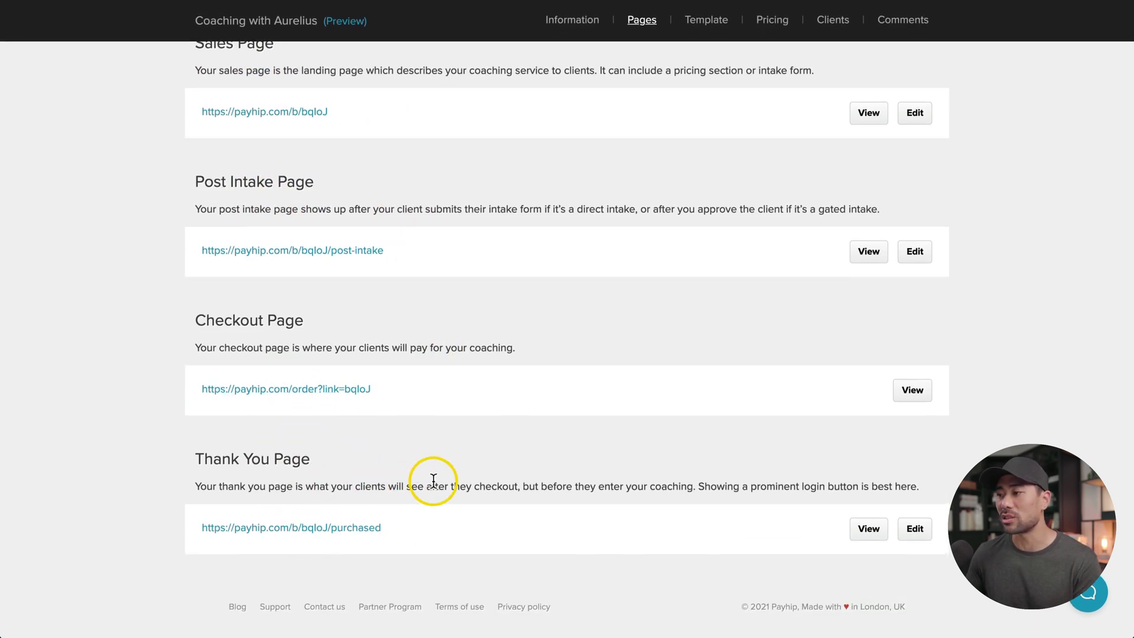
scroll(433, 480, up, 2)
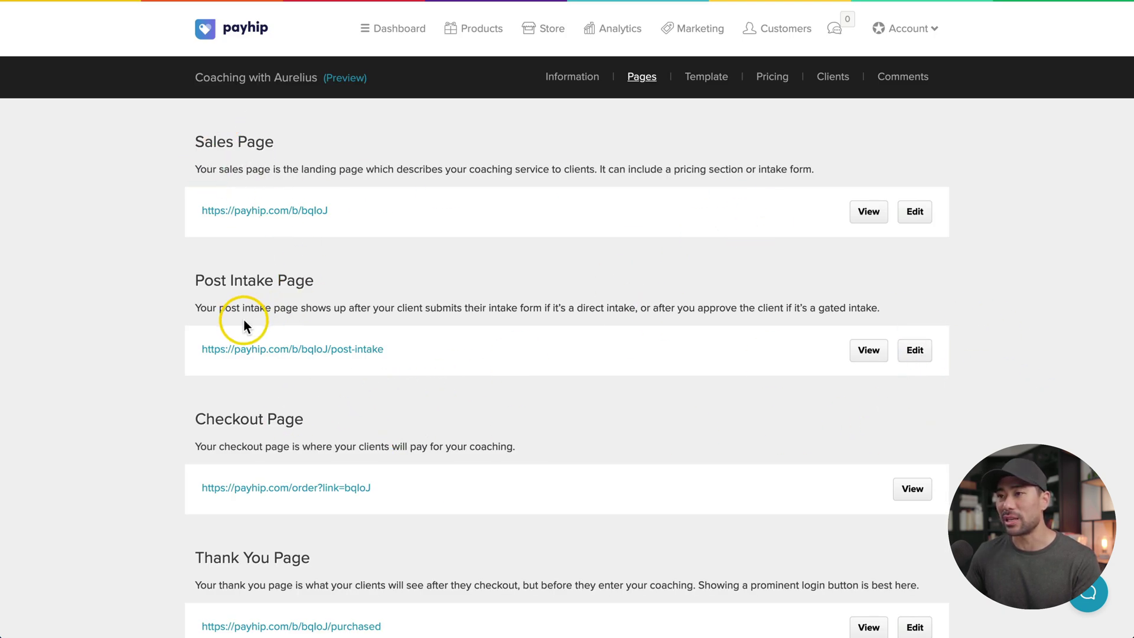
drag(280, 271, 359, 269)
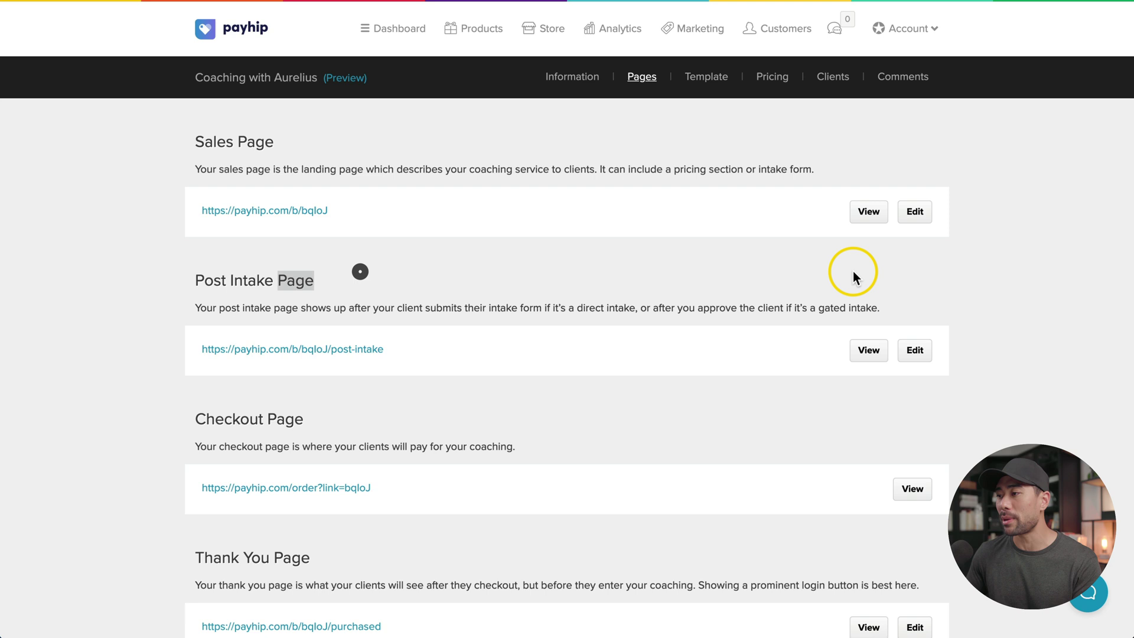
click(915, 351)
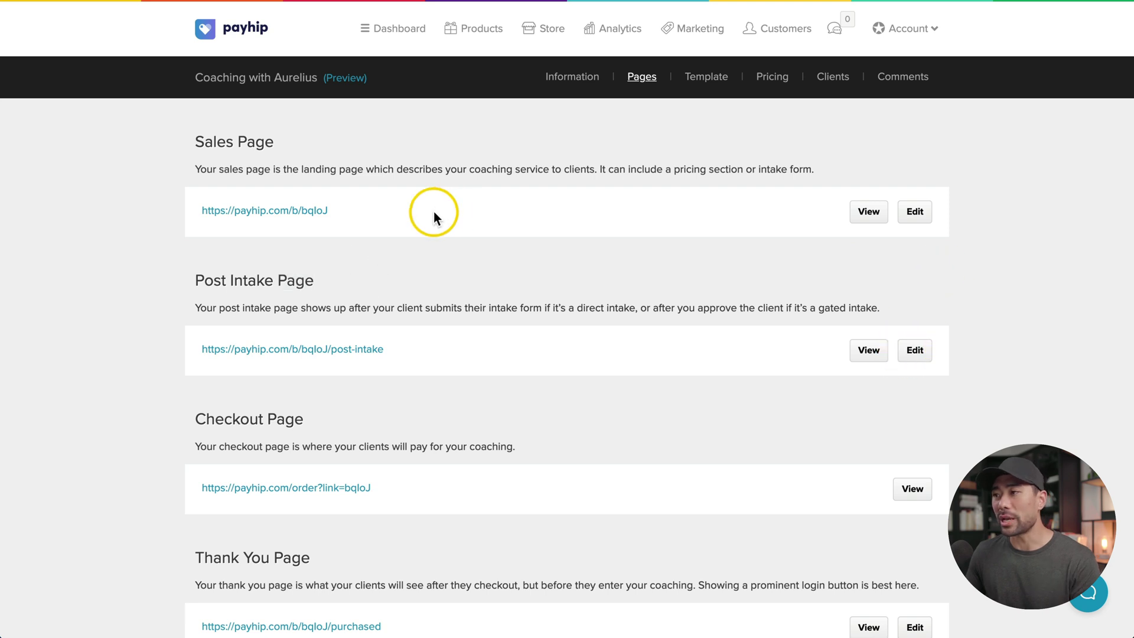
Open the coaching sales page in a new tab and launch the store builder.
right_click(288, 217)
click(295, 218)
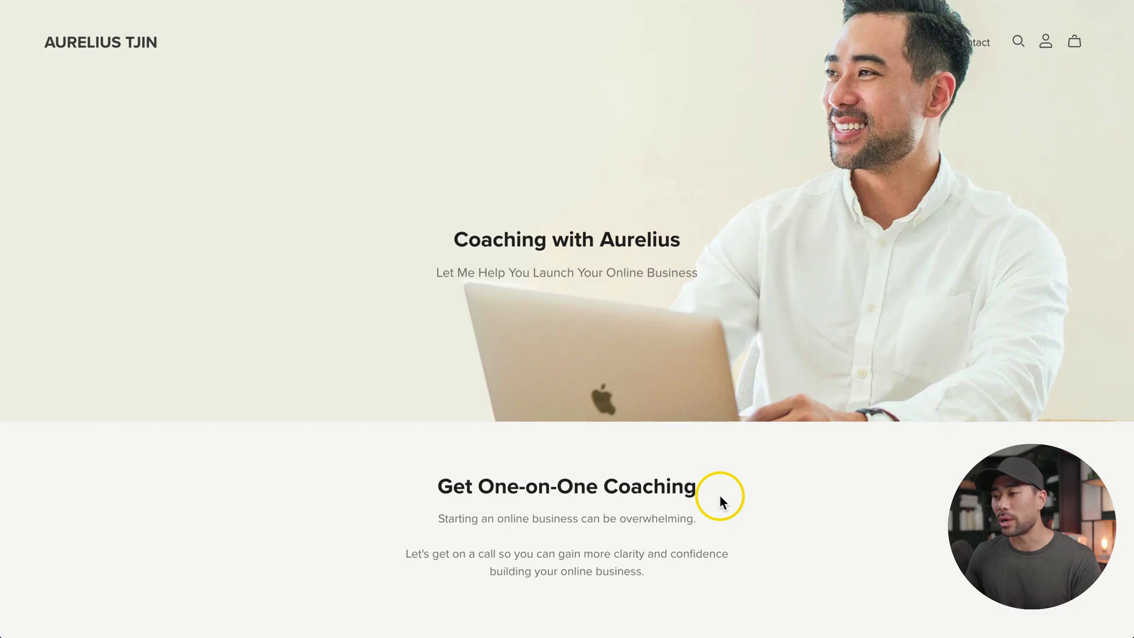
scroll(721, 496, down, 15)
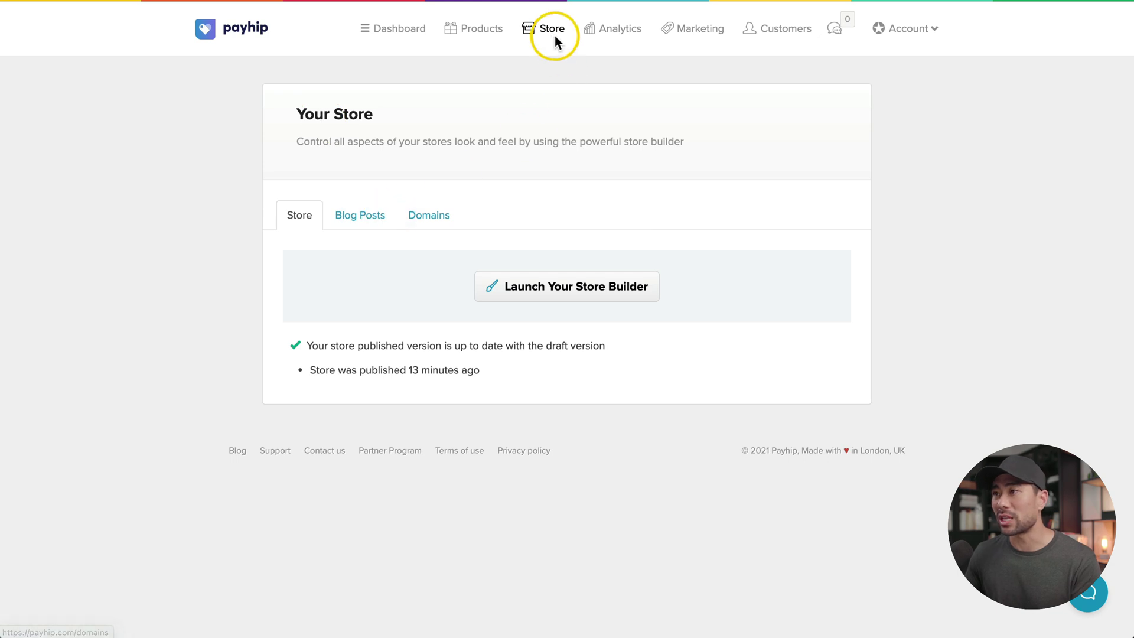
click(563, 297)
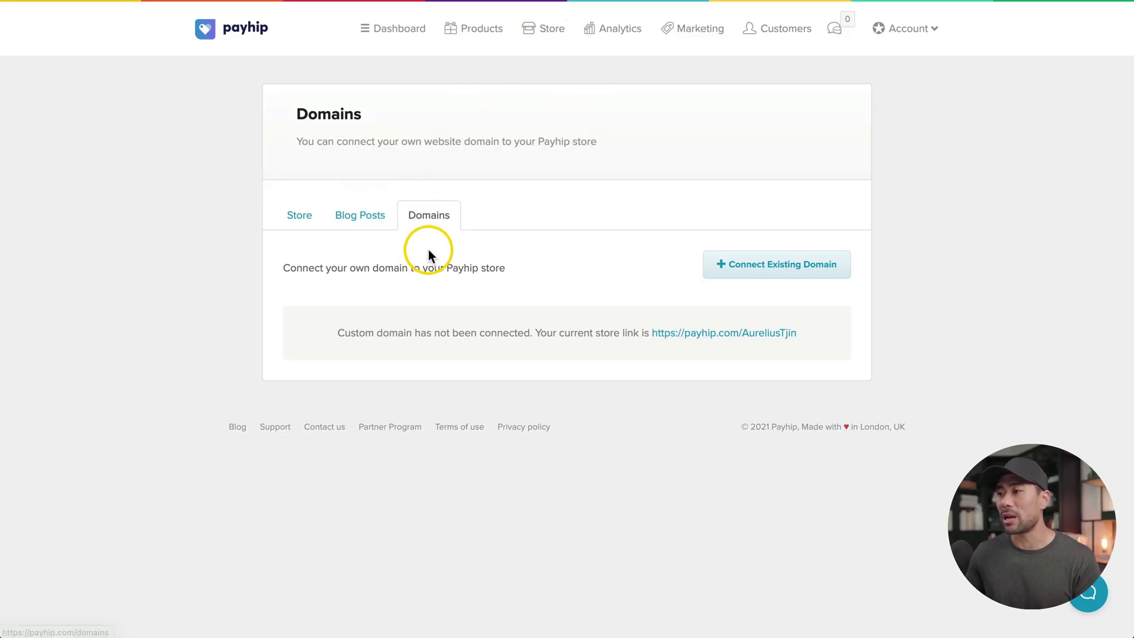
Open the Connect Existing Domain dialog for the store.
click(792, 273)
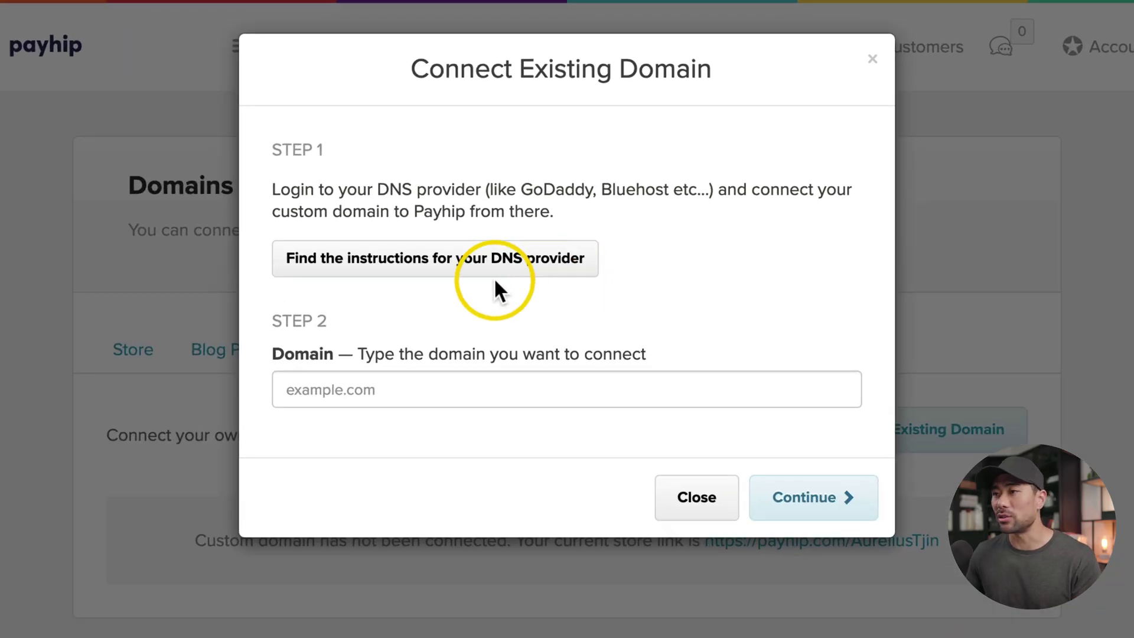